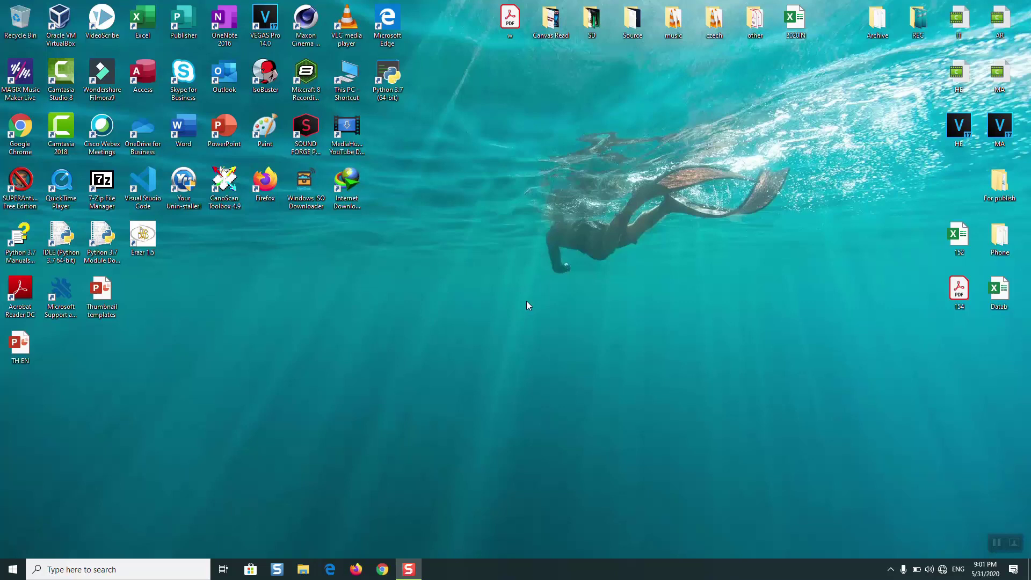
Step: Open Task Manager to check the current disk usage of running processes, and close it
{"action": "right_click", "coordinate": [558, 568]}
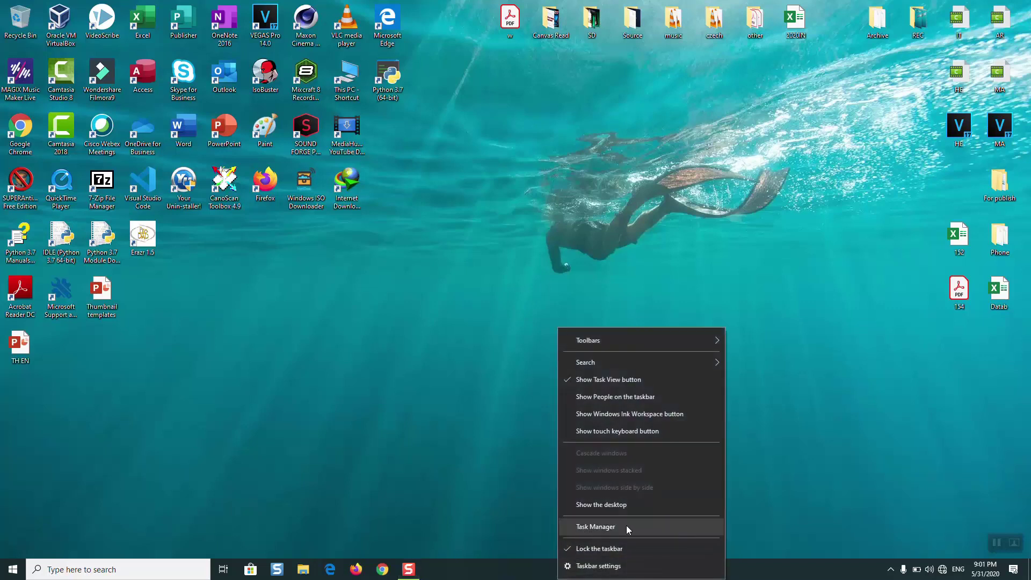
{"action": "left_click", "coordinate": [595, 526]}
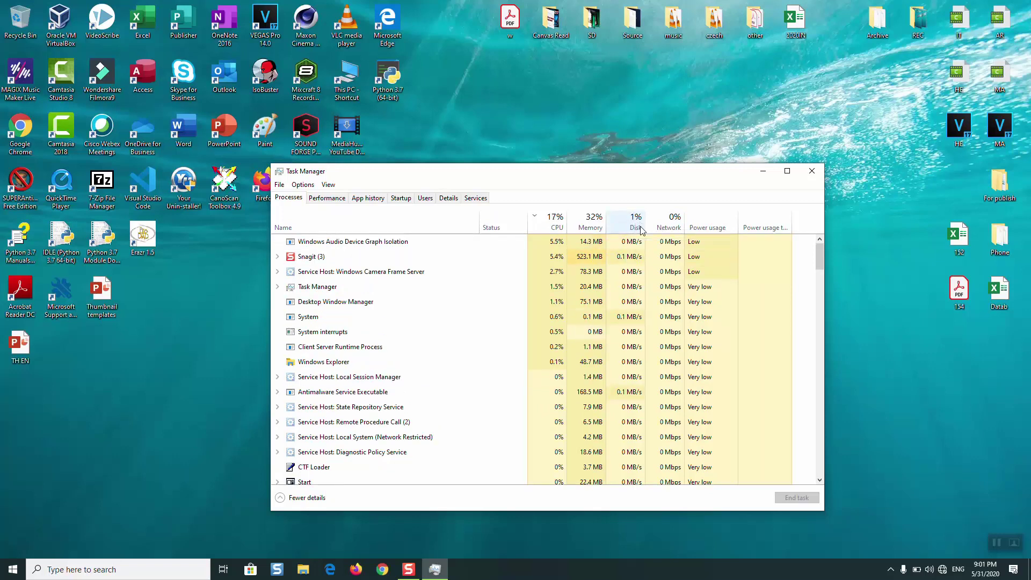
{"action": "left_click", "coordinate": [811, 171]}
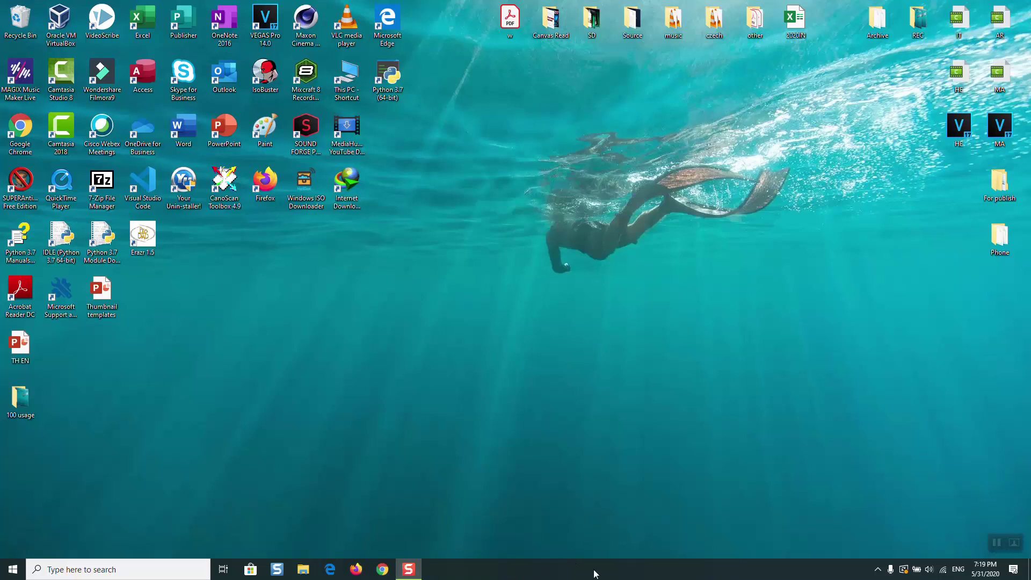
Step: Open Task Manager in its detailed view and show the list of startup programs
{"action": "right_click", "coordinate": [565, 573]}
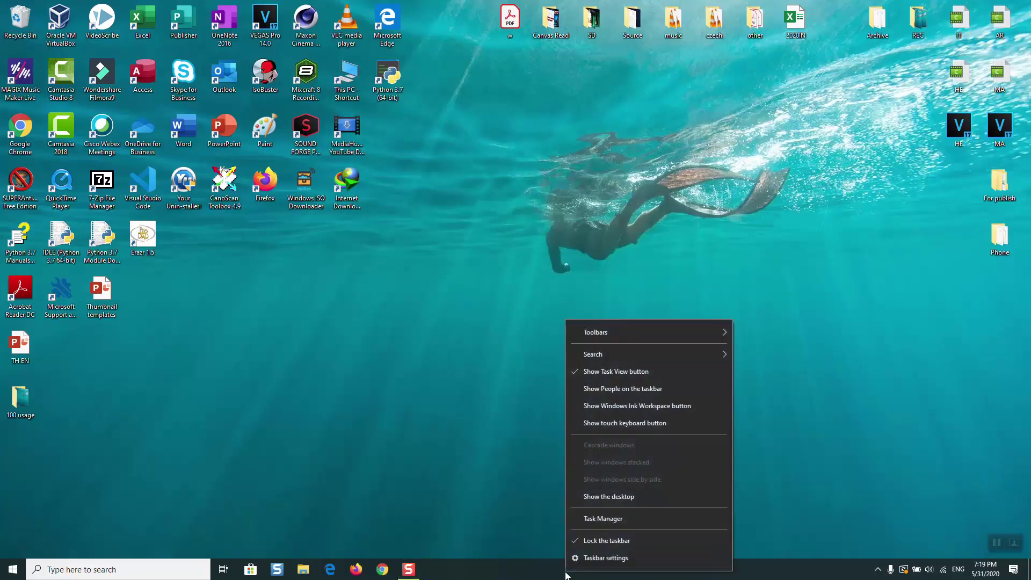
{"action": "left_click", "coordinate": [612, 517]}
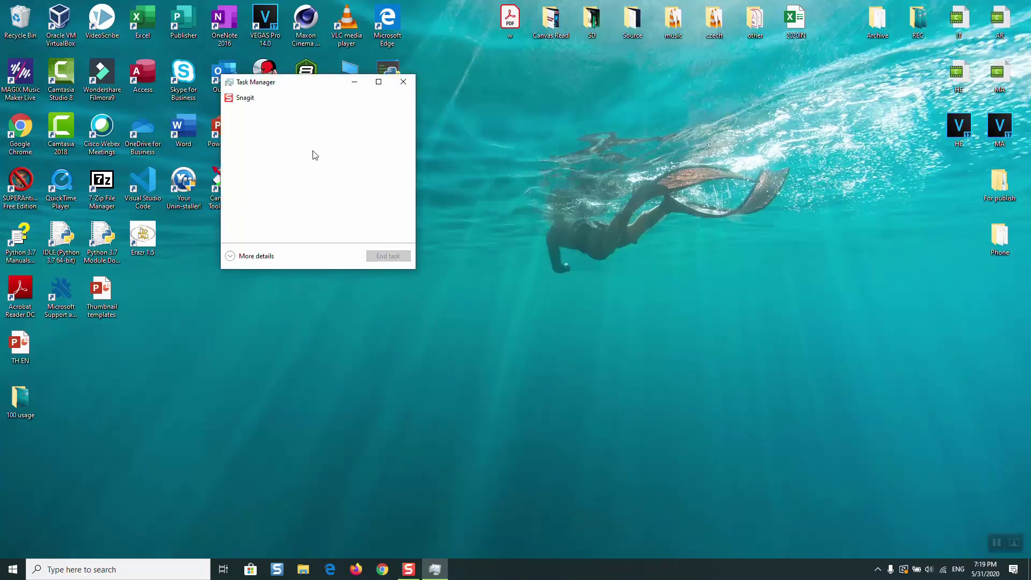
{"action": "left_click", "coordinate": [257, 256]}
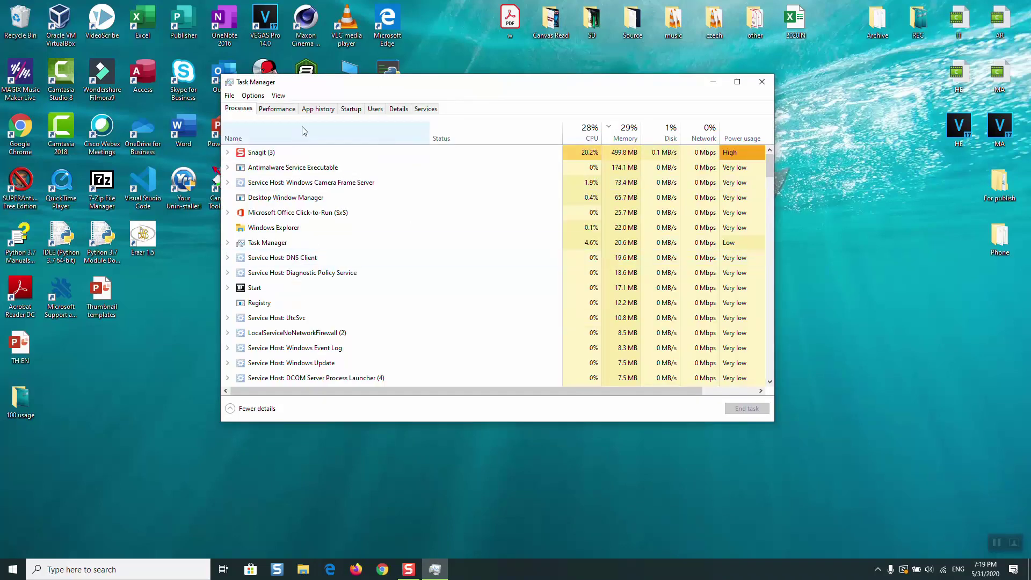
{"action": "left_click", "coordinate": [352, 110]}
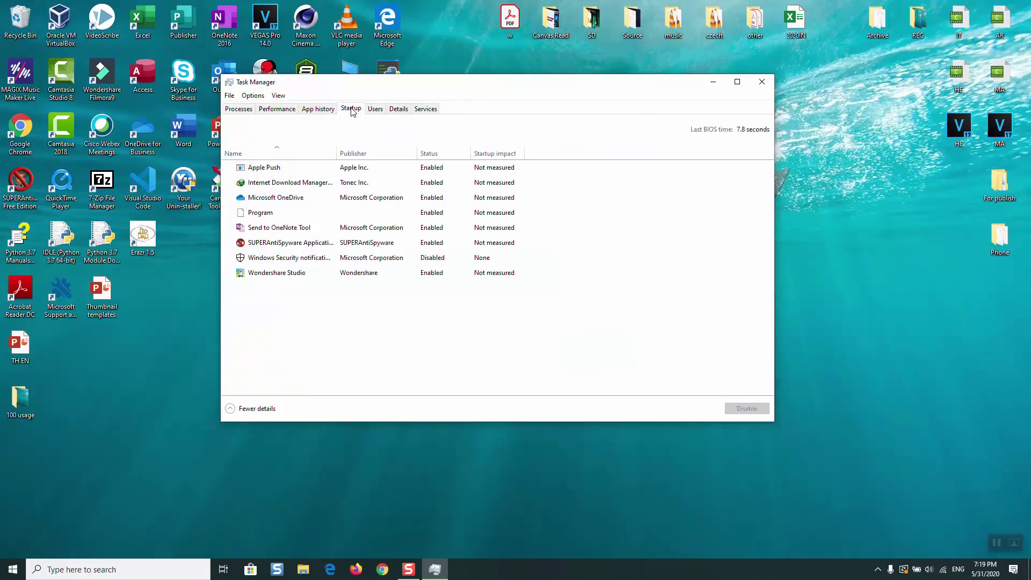
Step: Disable Apple Push, Internet Download Manager and Microsoft OneDrive from launching at startup
{"action": "left_click", "coordinate": [285, 171]}
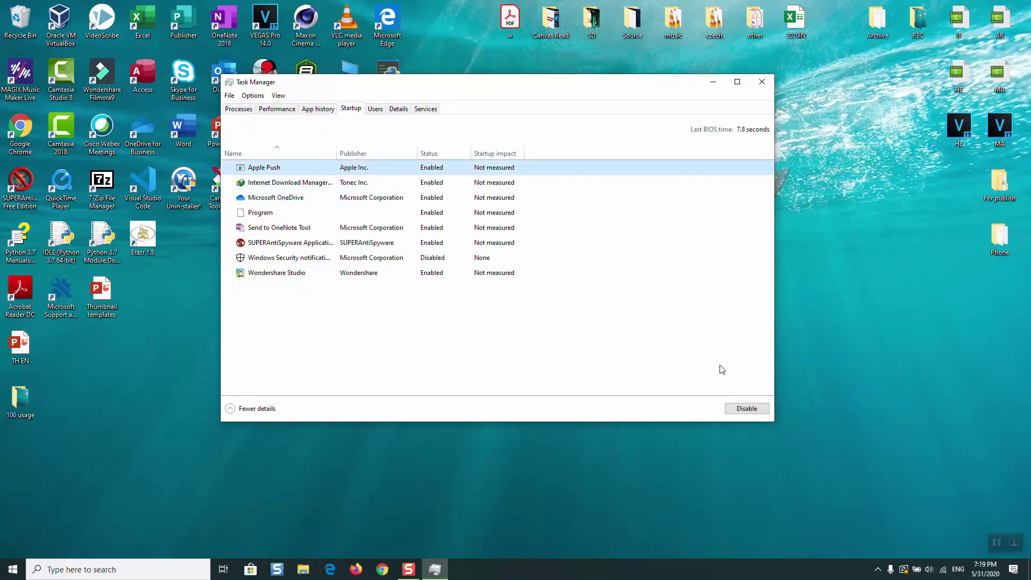
{"action": "left_click", "coordinate": [748, 410]}
{"action": "left_click", "coordinate": [315, 186]}
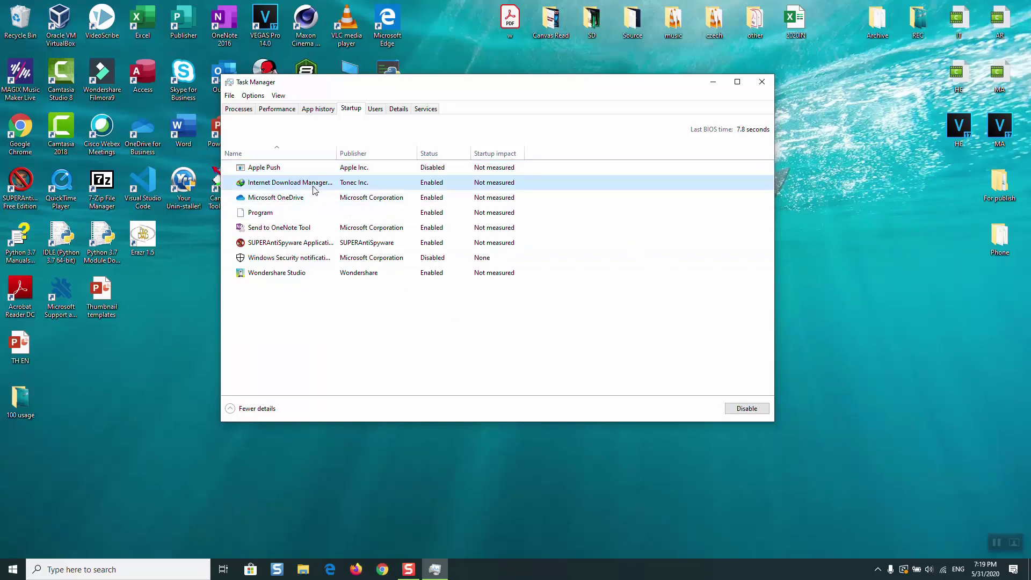
{"action": "left_click", "coordinate": [752, 408]}
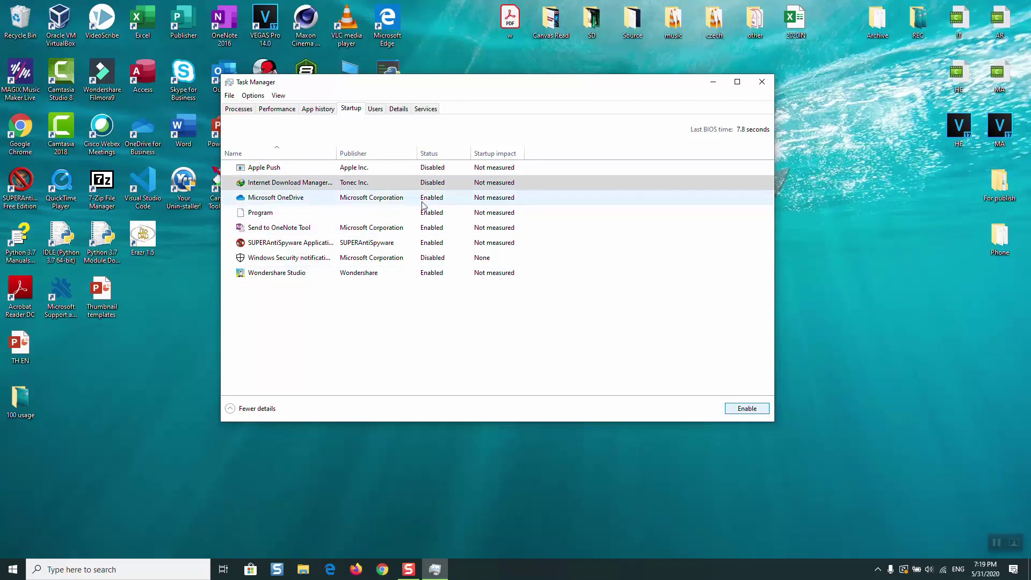
{"action": "left_click", "coordinate": [425, 199]}
{"action": "left_click", "coordinate": [756, 409]}
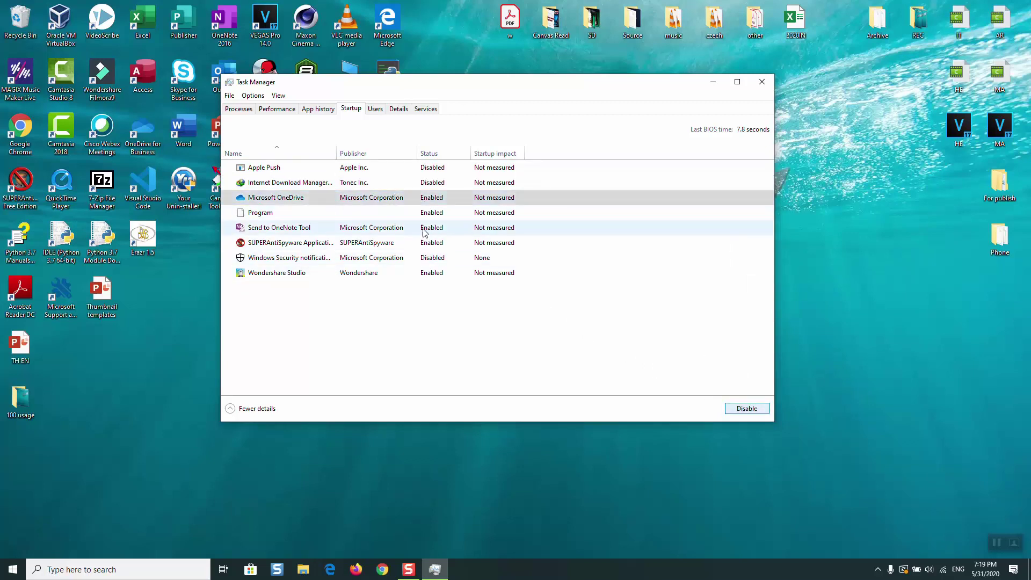
Step: Disable Send to OneNote Tool, SUPERAntiSpyware and Wondershare Studio at startup, and close Task Manager
{"action": "left_click", "coordinate": [422, 230]}
{"action": "left_click", "coordinate": [754, 410]}
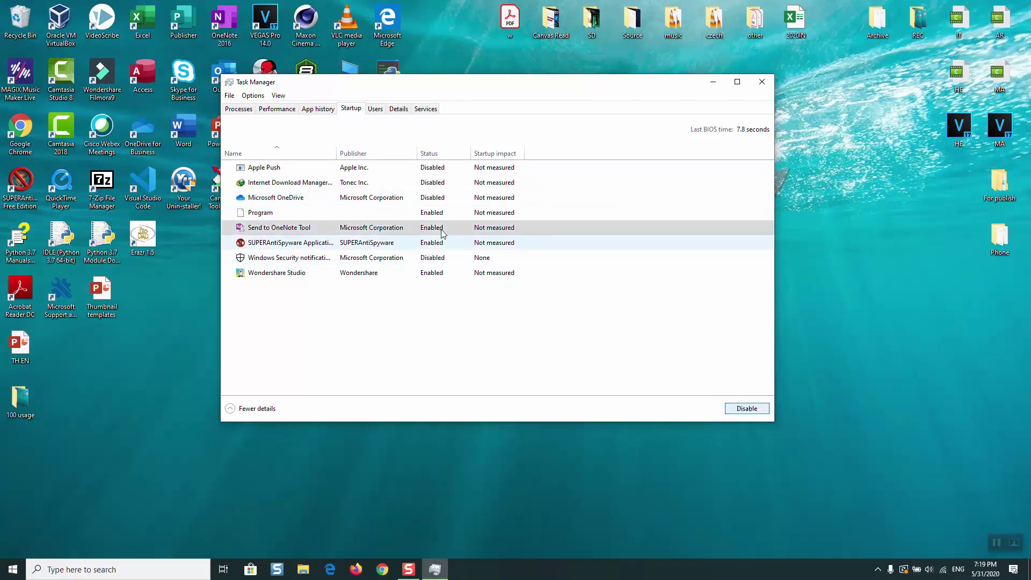
{"action": "left_click", "coordinate": [441, 246]}
{"action": "left_click", "coordinate": [746, 410]}
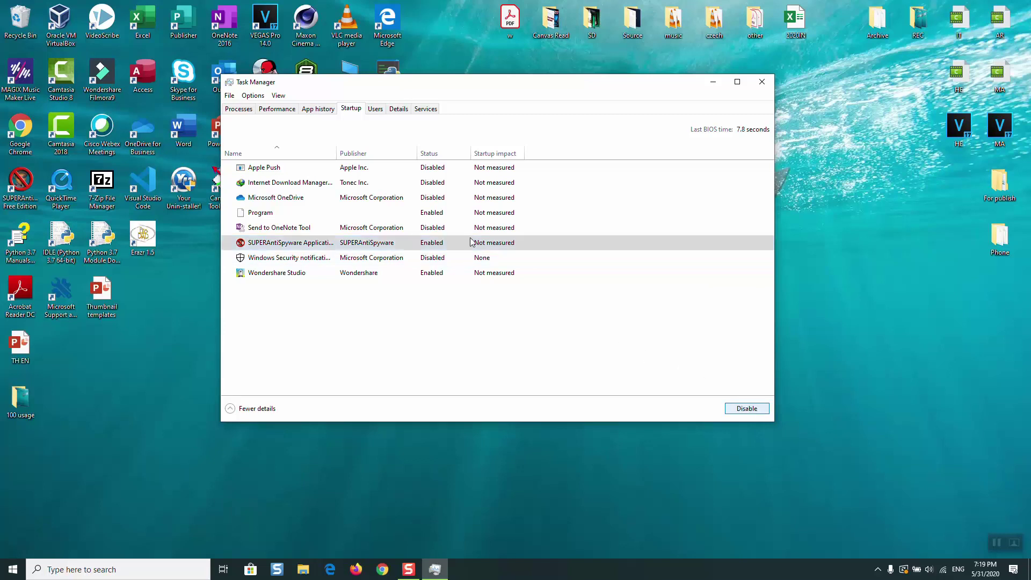
{"action": "left_click", "coordinate": [406, 274]}
{"action": "left_click", "coordinate": [754, 410]}
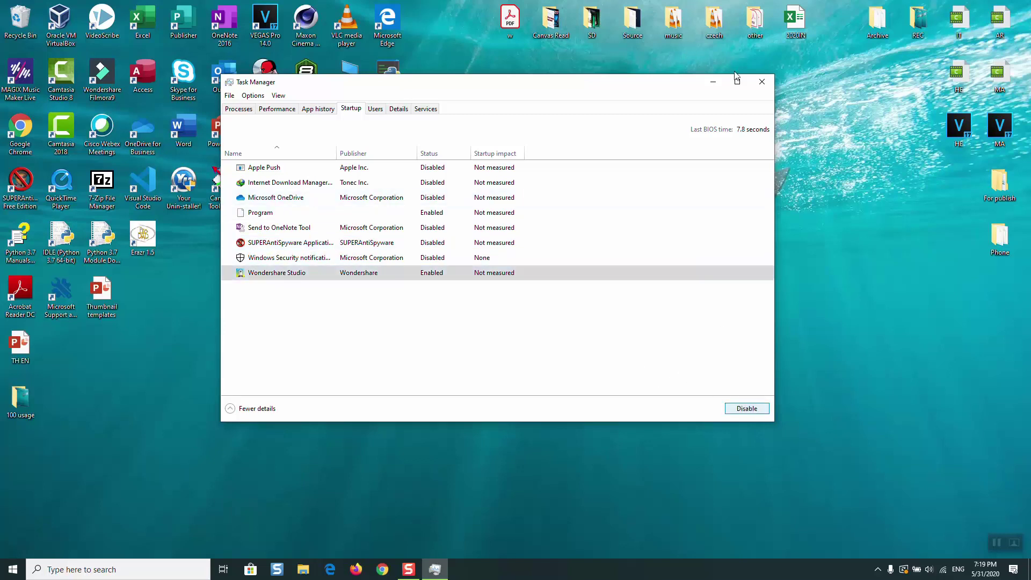
{"action": "left_click", "coordinate": [762, 82]}
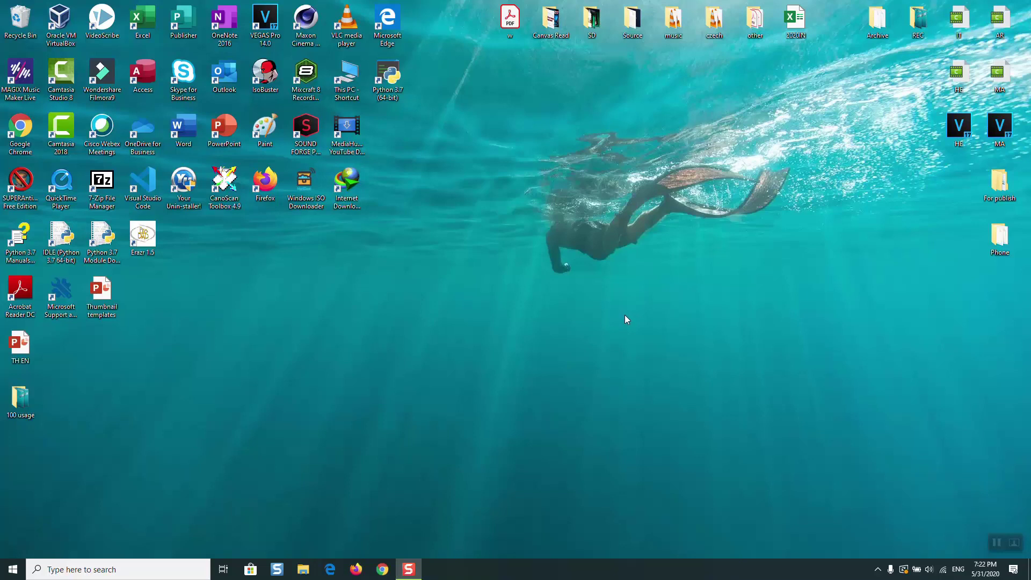
Step: Search Windows for the Services app and open it
{"action": "left_click", "coordinate": [97, 569]}
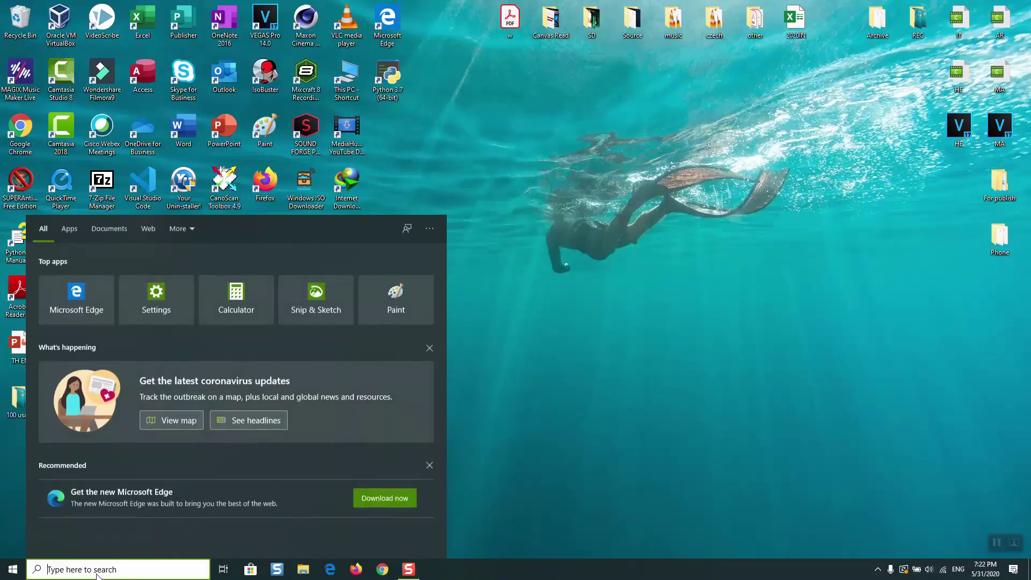
{"action": "type", "text": "servie"}
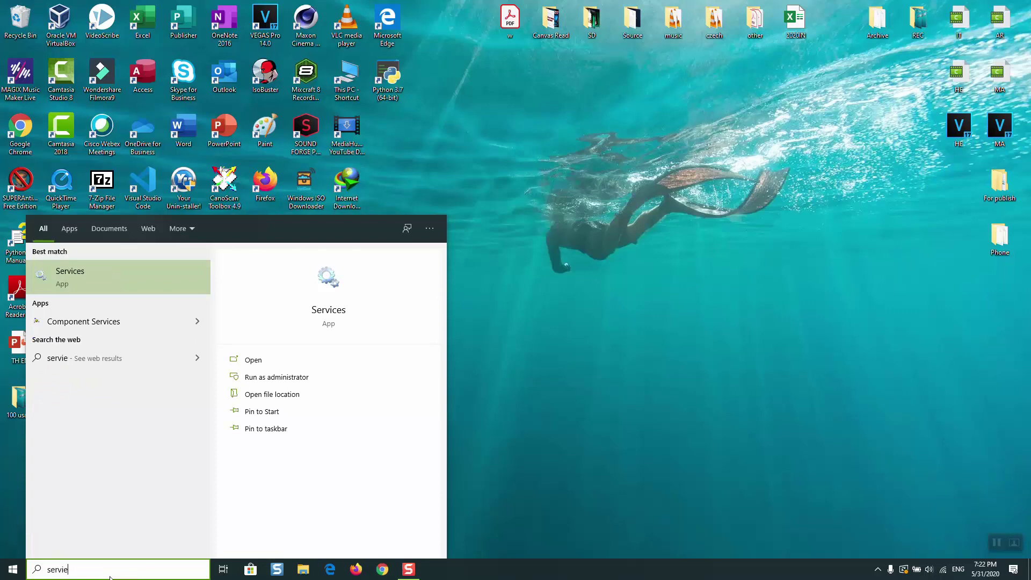
{"action": "left_click", "coordinate": [52, 276]}
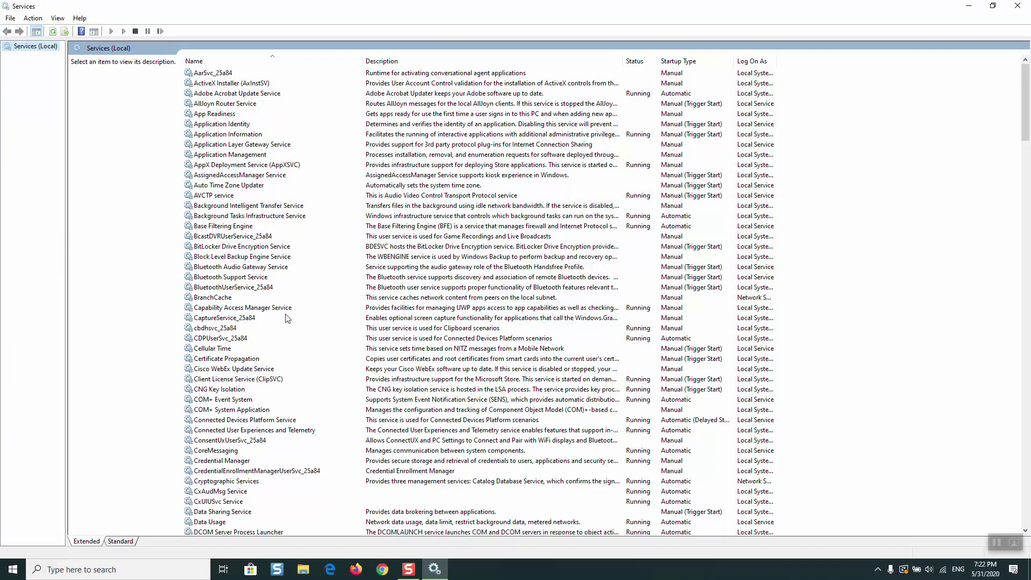
Step: Locate and select the Windows Update service in the list of local services
{"action": "left_click", "coordinate": [285, 316]}
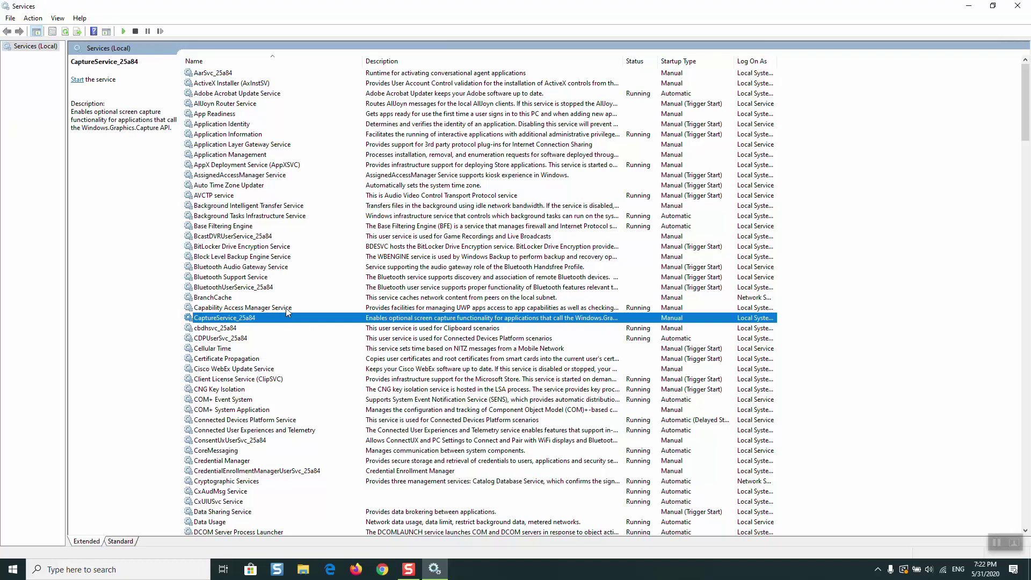
{"action": "key", "text": "w"}
{"action": "key", "text": "w"}
{"action": "key", "text": "w"}
{"action": "key", "text": "w"}
{"action": "key", "text": "w"}
{"action": "key", "text": "w"}
{"action": "key", "text": "w"}
{"action": "key", "text": "w"}
{"action": "key", "text": "w"}
{"action": "key", "text": "w"}
{"action": "key", "text": "w"}
{"action": "key", "text": "w"}
{"action": "key", "text": "w"}
{"action": "key", "text": "w"}
{"action": "key", "text": "w"}
{"action": "key", "text": "w"}
{"action": "key", "text": "w"}
{"action": "key", "text": "w"}
{"action": "key", "text": "w"}
{"action": "key", "text": "w"}
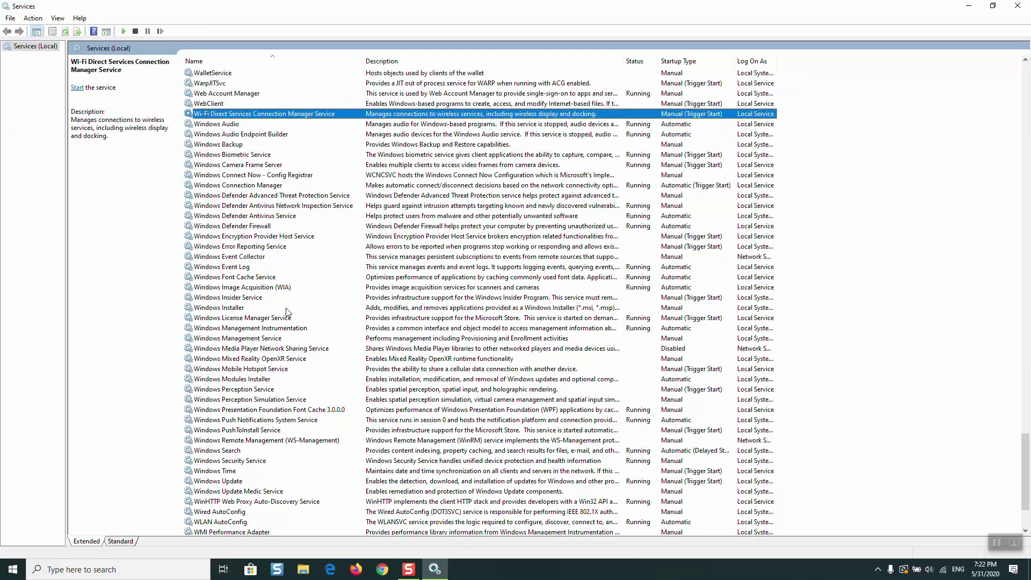
{"action": "key", "text": "w"}
{"action": "key", "text": "w"}
{"action": "key", "text": "w"}
{"action": "key", "text": "w"}
{"action": "key", "text": "w"}
{"action": "key", "text": "w"}
{"action": "key", "text": "w"}
{"action": "key", "text": "w"}
{"action": "key", "text": "w"}
{"action": "key", "text": "w"}
{"action": "key", "text": "w"}
{"action": "key", "text": "w"}
{"action": "key", "text": "w"}
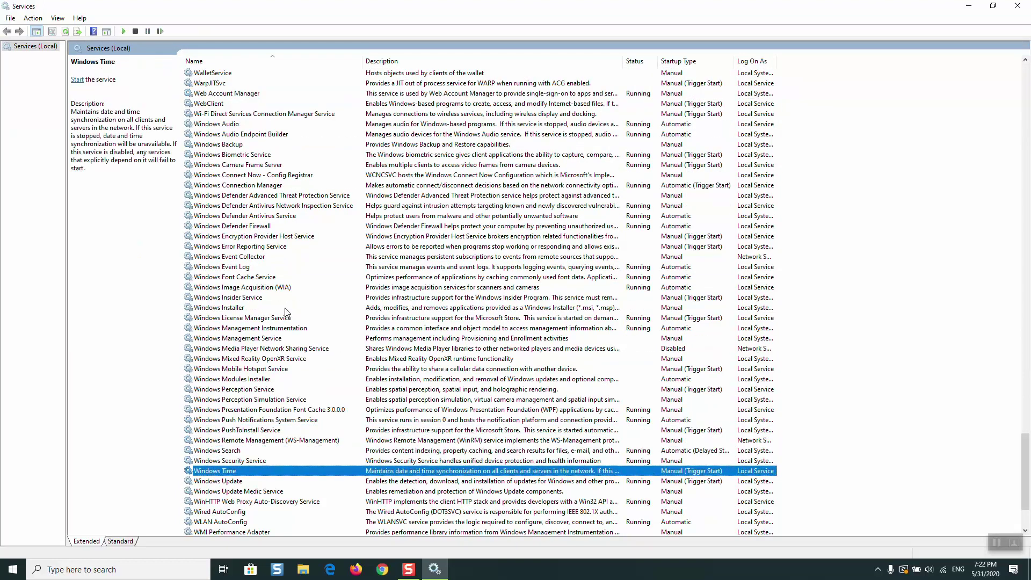
{"action": "left_click", "coordinate": [997, 544]}
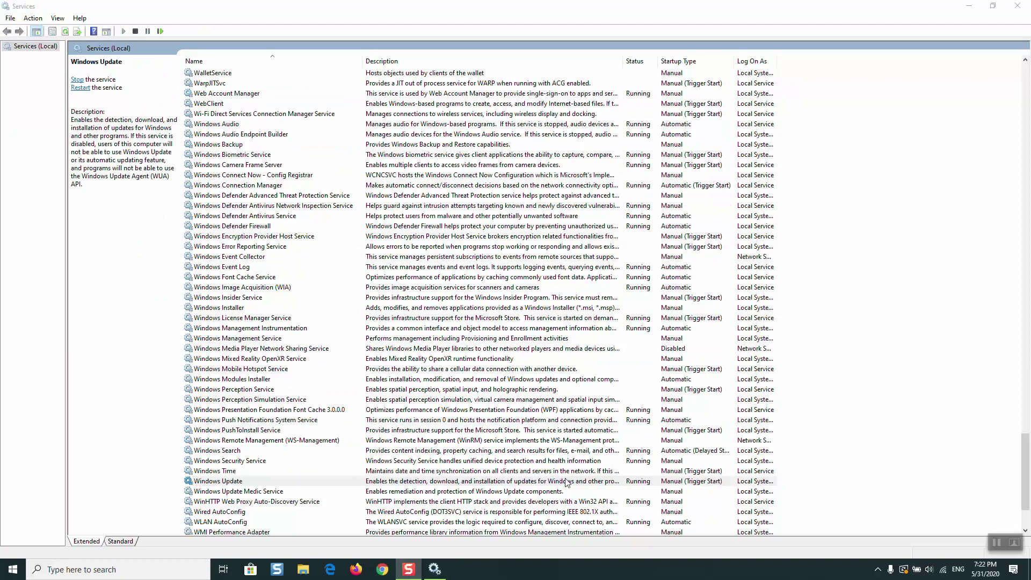
{"action": "left_click", "coordinate": [376, 485]}
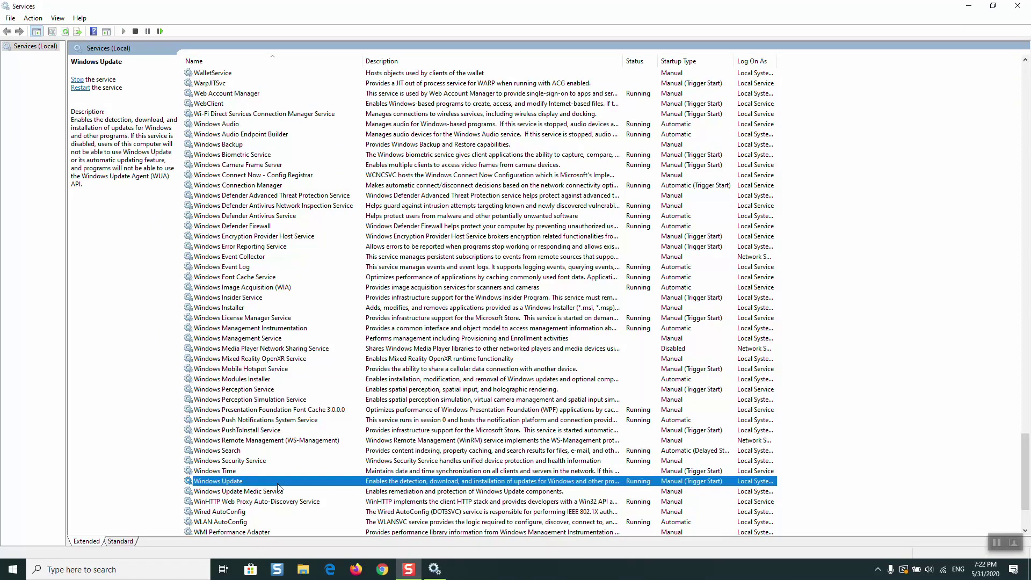
Step: Set the Windows Update service's startup type to Disabled, stop the service and apply the changes
{"action": "double_click", "coordinate": [397, 485]}
{"action": "left_click", "coordinate": [519, 273]}
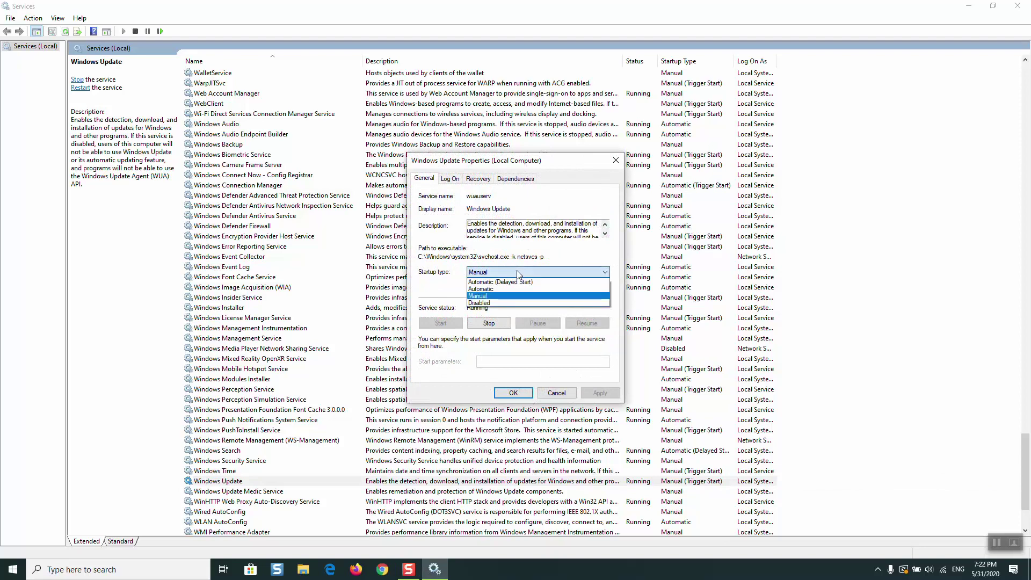
{"action": "left_click", "coordinate": [502, 303]}
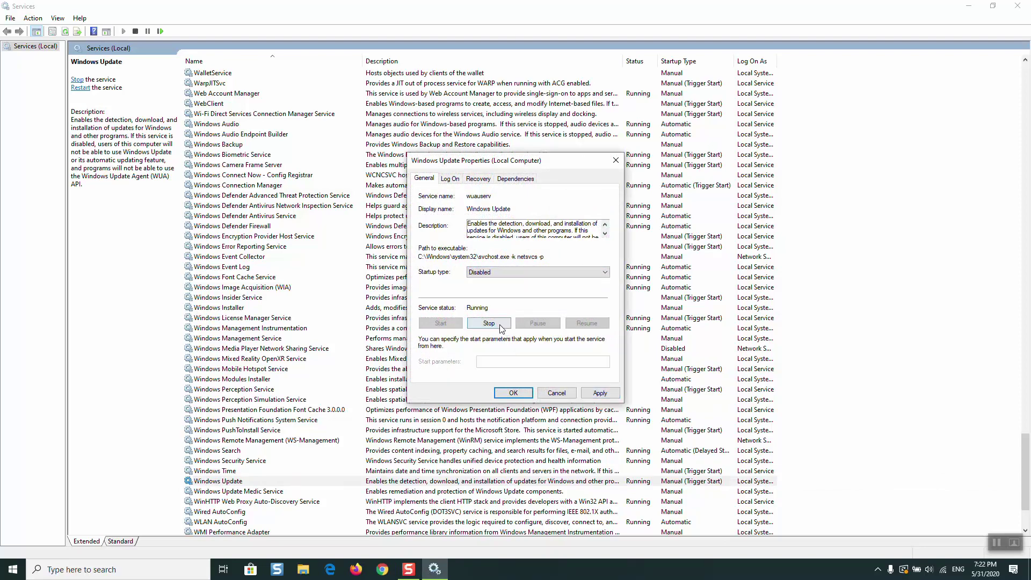
{"action": "left_click", "coordinate": [499, 325]}
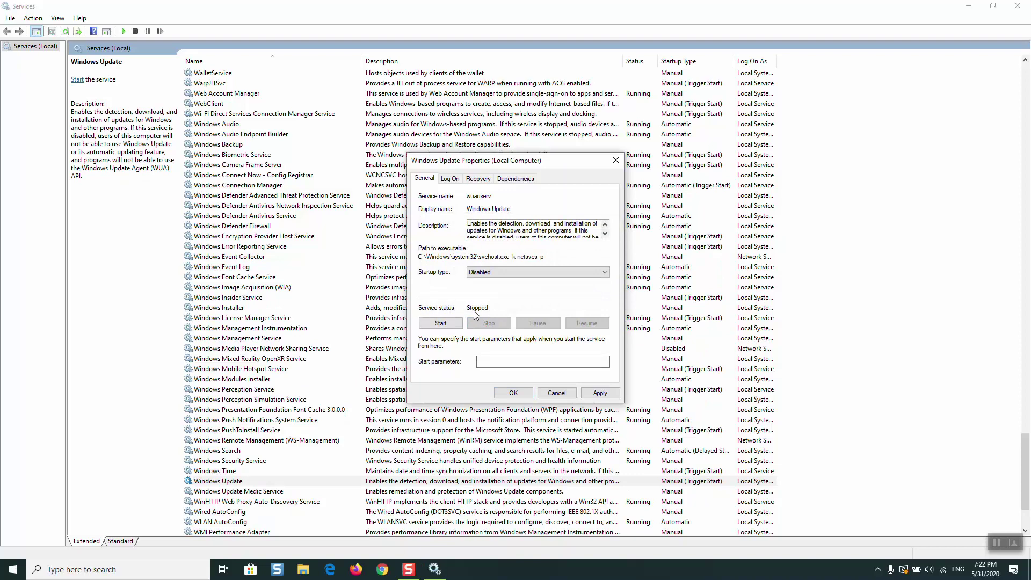
{"action": "left_click", "coordinate": [600, 393]}
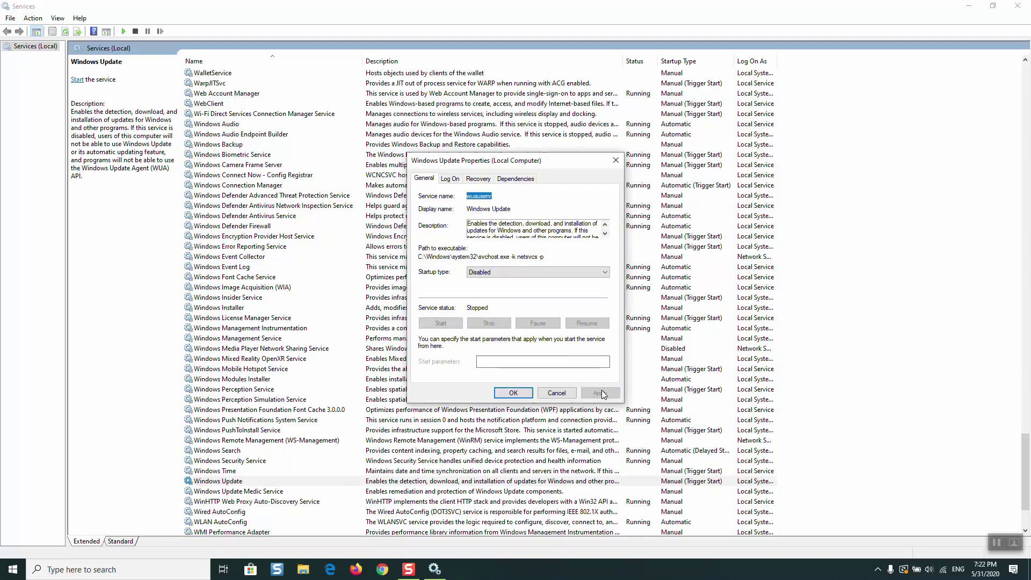
{"action": "left_click", "coordinate": [511, 394]}
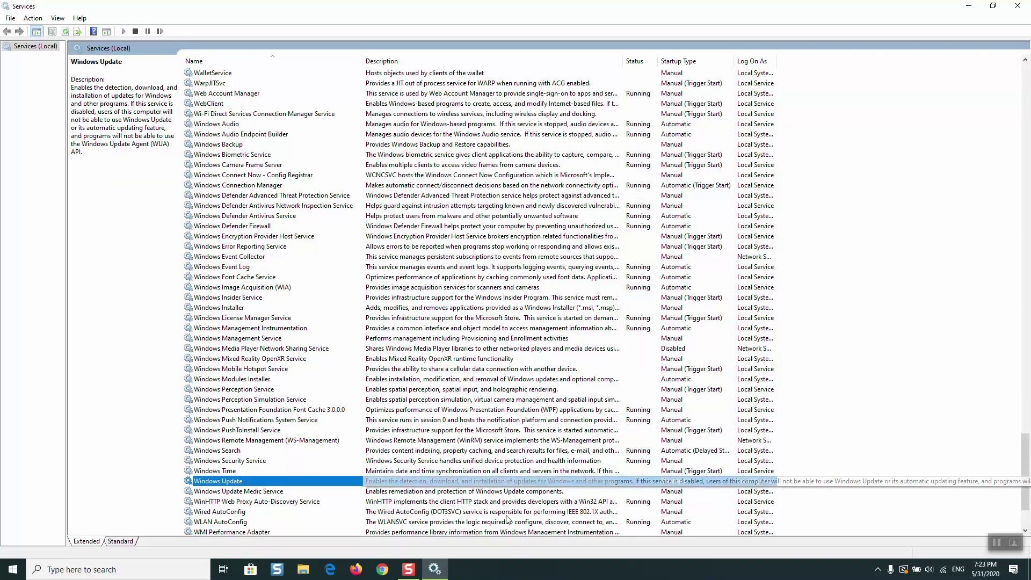
Step: Set the Windows Update service's startup type to Automatic (Delayed Start), start the service and close Services
{"action": "double_click", "coordinate": [471, 481]}
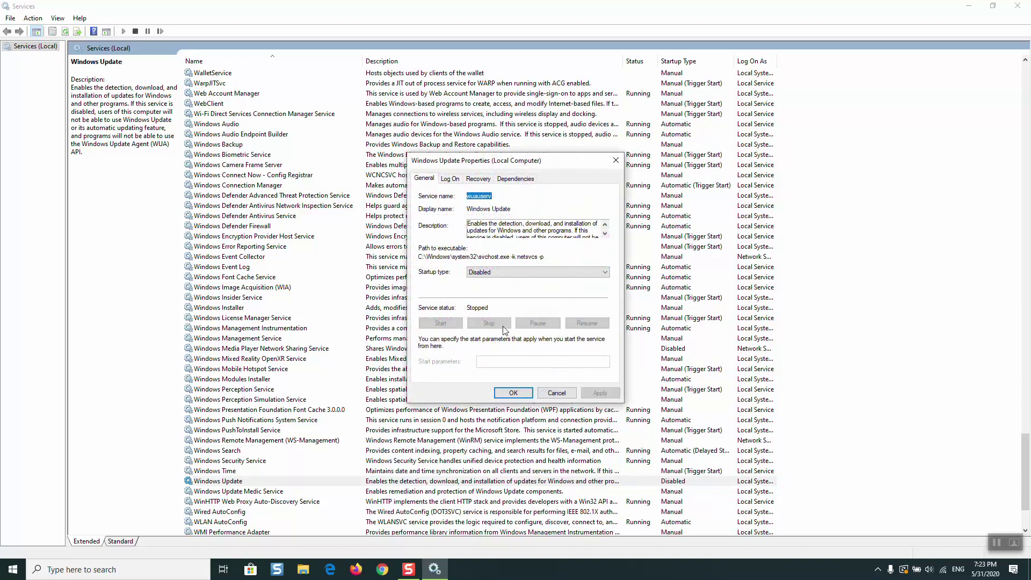
{"action": "left_click", "coordinate": [503, 272]}
{"action": "left_click", "coordinate": [504, 282]}
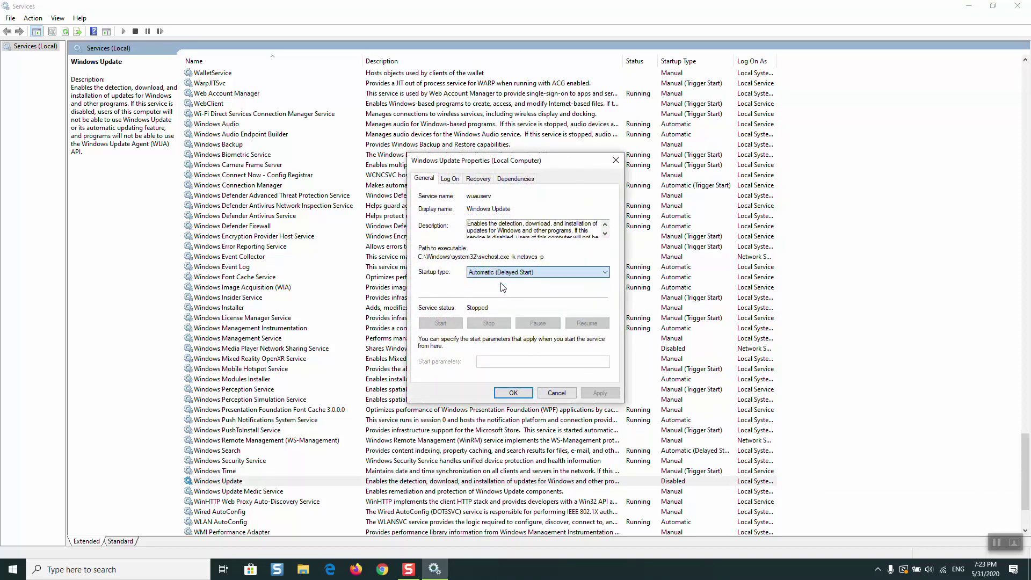
{"action": "left_click", "coordinate": [601, 393]}
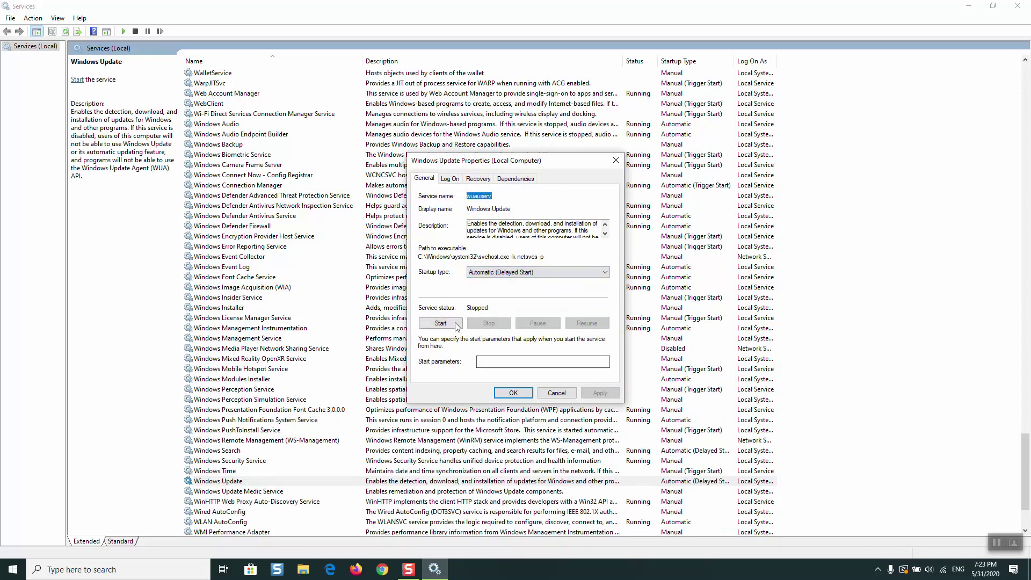
{"action": "left_click", "coordinate": [440, 322]}
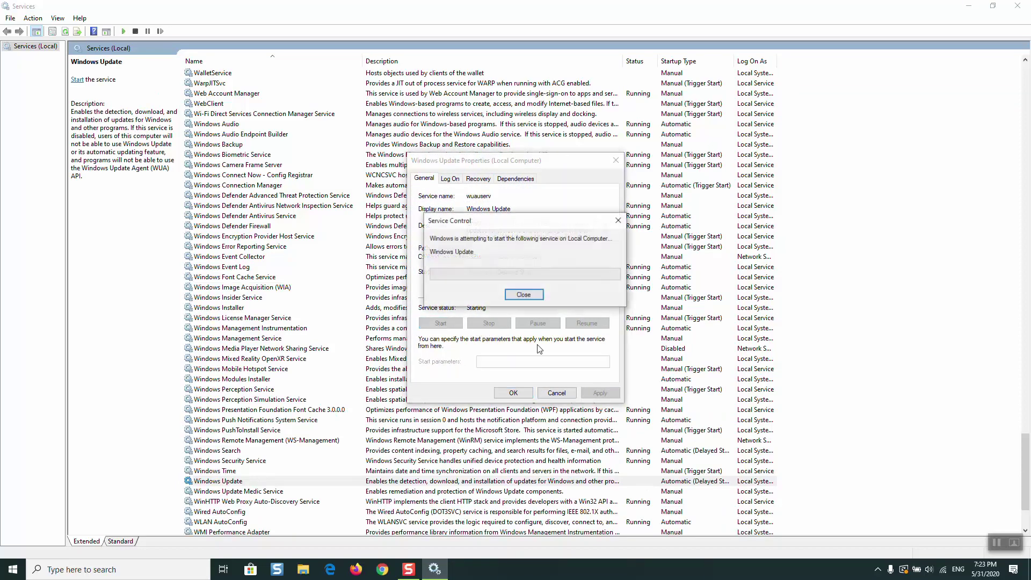
{"action": "left_click", "coordinate": [515, 393]}
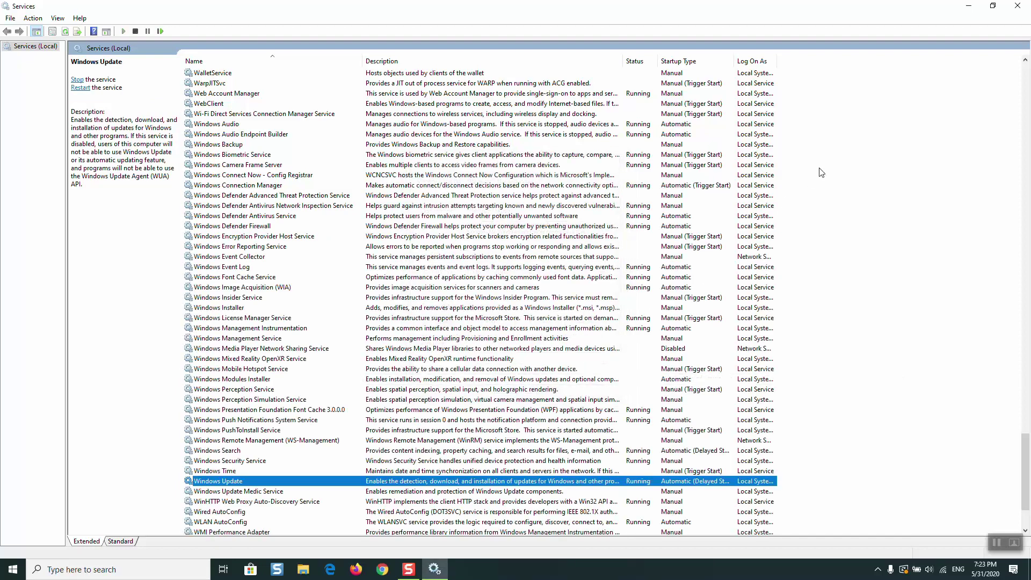
{"action": "left_click", "coordinate": [1018, 5]}
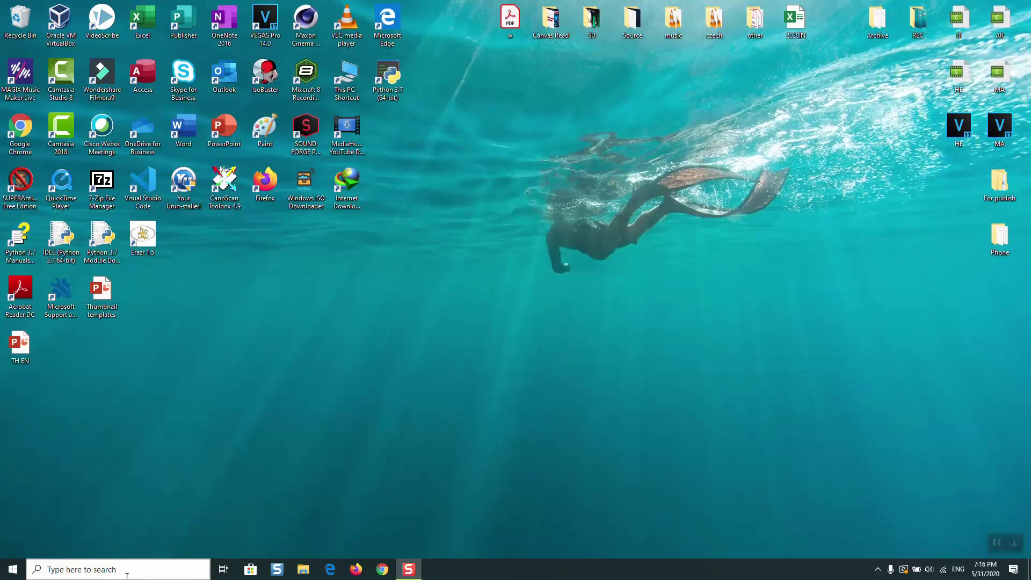
Step: Search Windows for "services" and open the Services app
{"action": "left_click", "coordinate": [102, 574]}
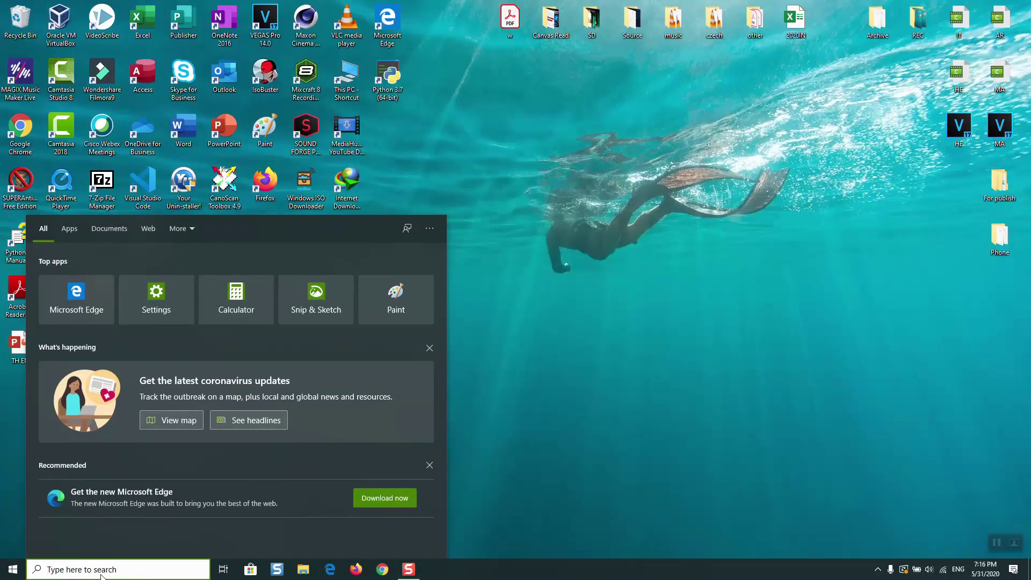
{"action": "type", "text": "services"}
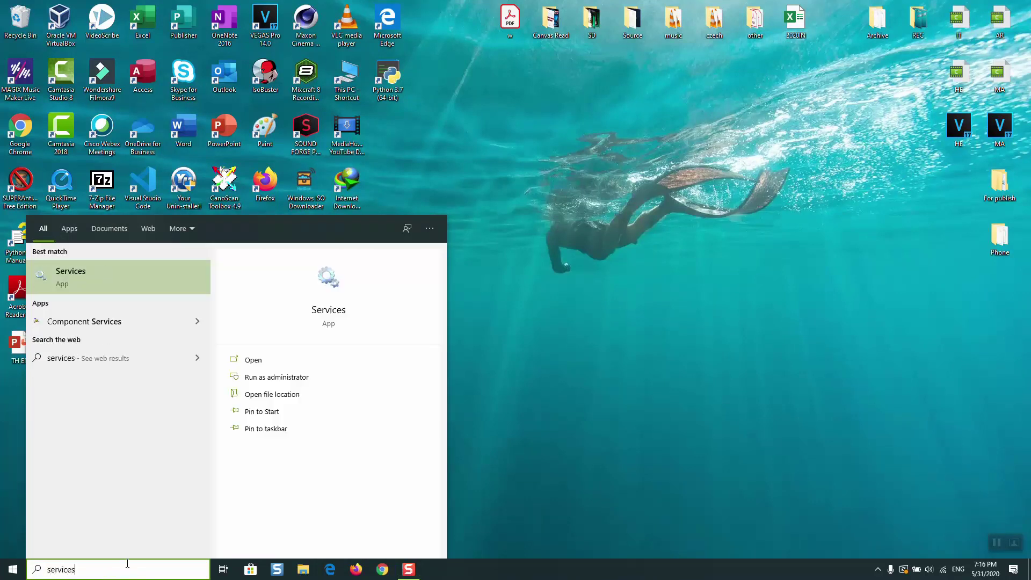
{"action": "left_click", "coordinate": [131, 282]}
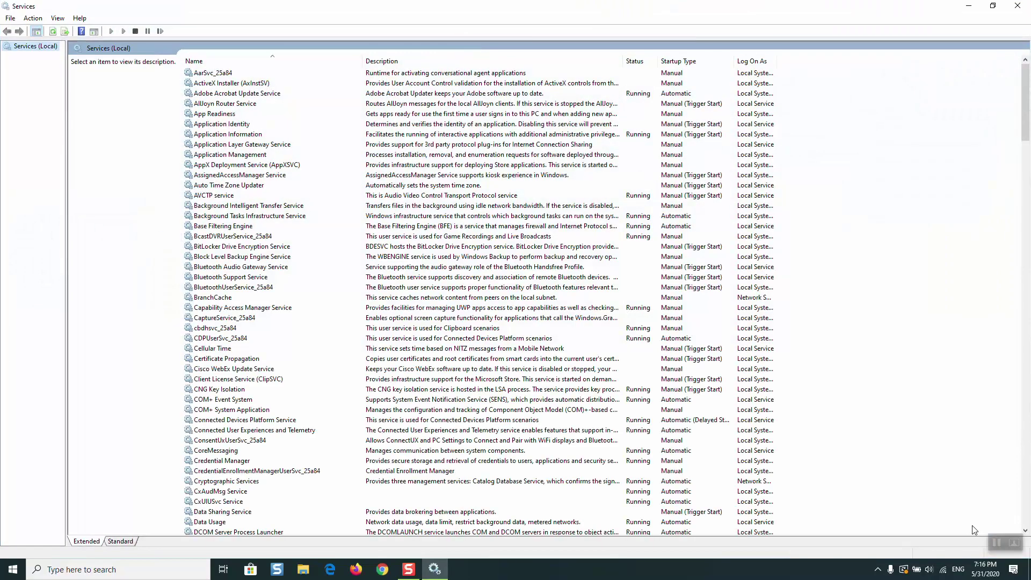
Step: Locate and select the Windows Search service in the list of local services
{"action": "left_click", "coordinate": [294, 186]}
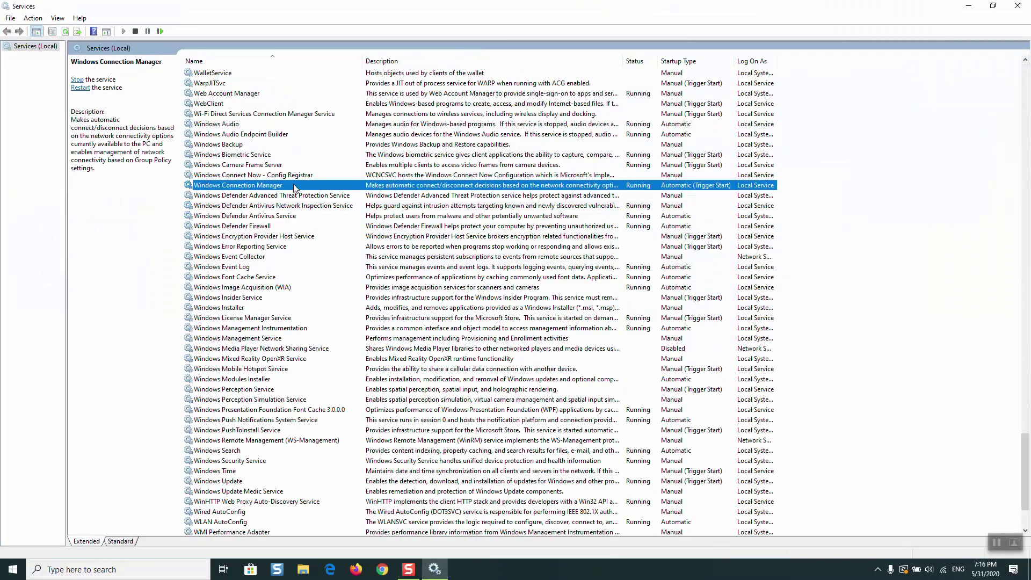
{"action": "key", "text": "Down"}
{"action": "key", "text": "Down"}
{"action": "key", "text": "Down"}
{"action": "key", "text": "Down"}
{"action": "key", "text": "Down"}
{"action": "key", "text": "Down"}
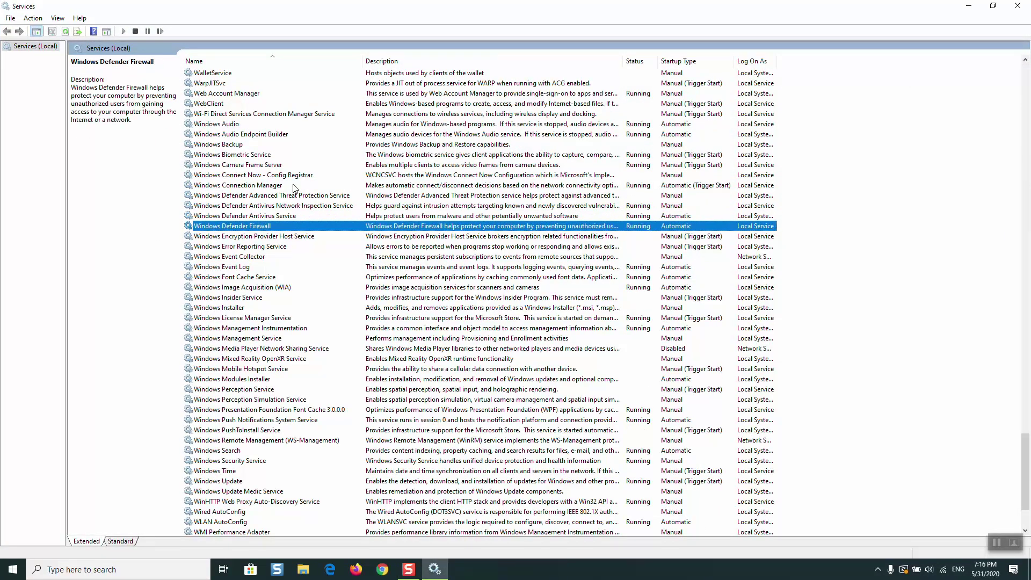
{"action": "key", "text": "Down"}
{"action": "key", "text": "Down"}
{"action": "key", "text": "Down"}
{"action": "key", "text": "Down"}
{"action": "key", "text": "Down"}
{"action": "key", "text": "Down"}
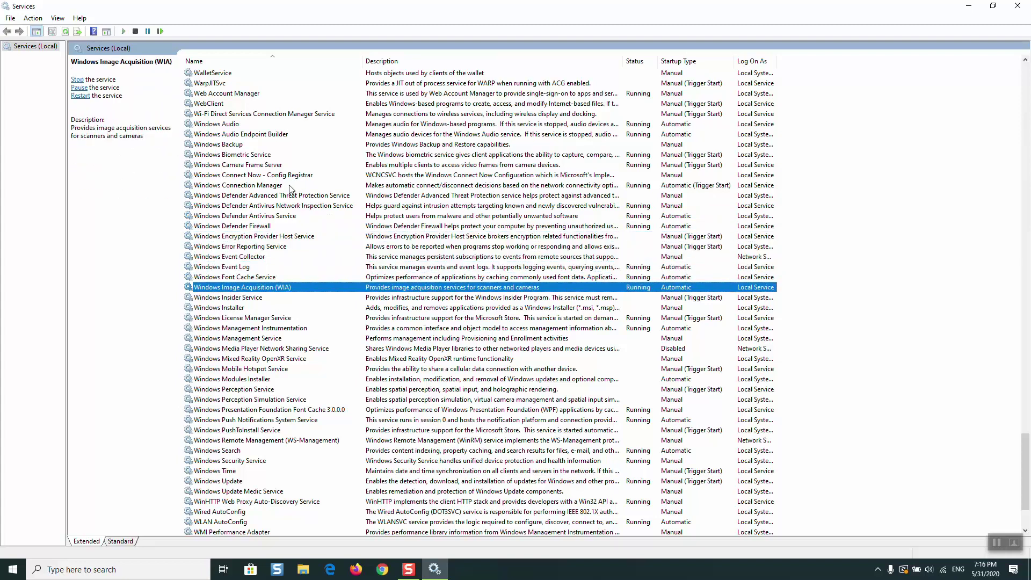
{"action": "key", "text": "Down"}
{"action": "key", "text": "Down"}
{"action": "key", "text": "Down"}
{"action": "key", "text": "Down"}
{"action": "key", "text": "Down"}
{"action": "key", "text": "Down"}
{"action": "key", "text": "Down"}
{"action": "key", "text": "Down"}
{"action": "key", "text": "Down"}
{"action": "key", "text": "Down"}
{"action": "key", "text": "Down"}
{"action": "key", "text": "Down"}
{"action": "key", "text": "Down"}
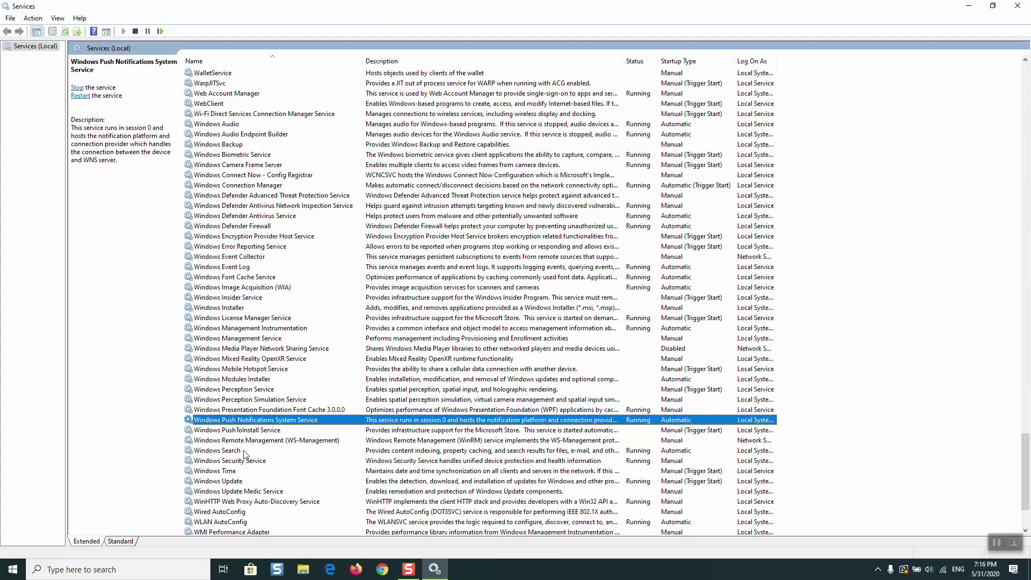
{"action": "key", "text": "Down"}
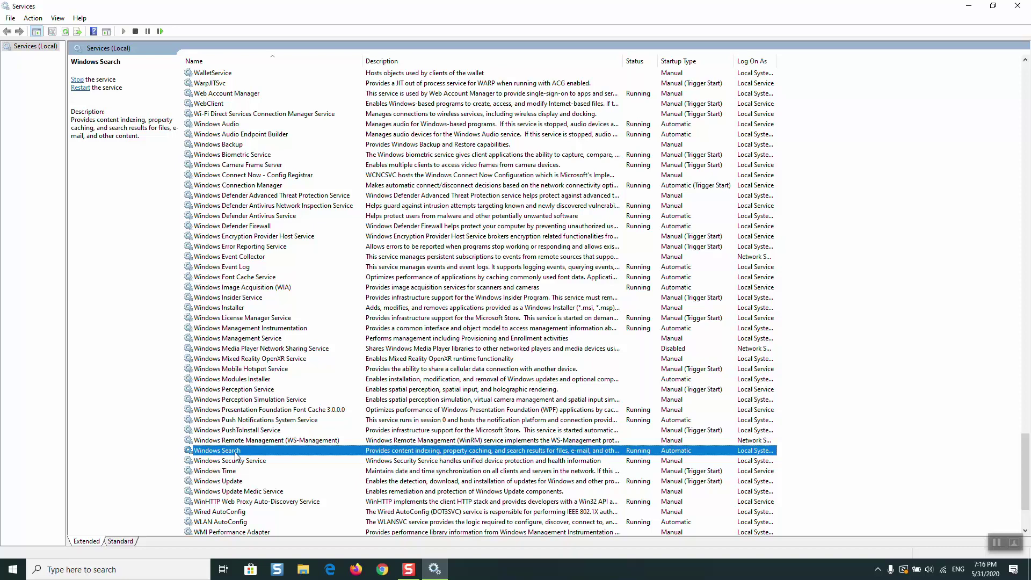
Step: Set the Windows Search service's startup type to Disabled, try to stop the service and apply the changes
{"action": "key", "text": "Return"}
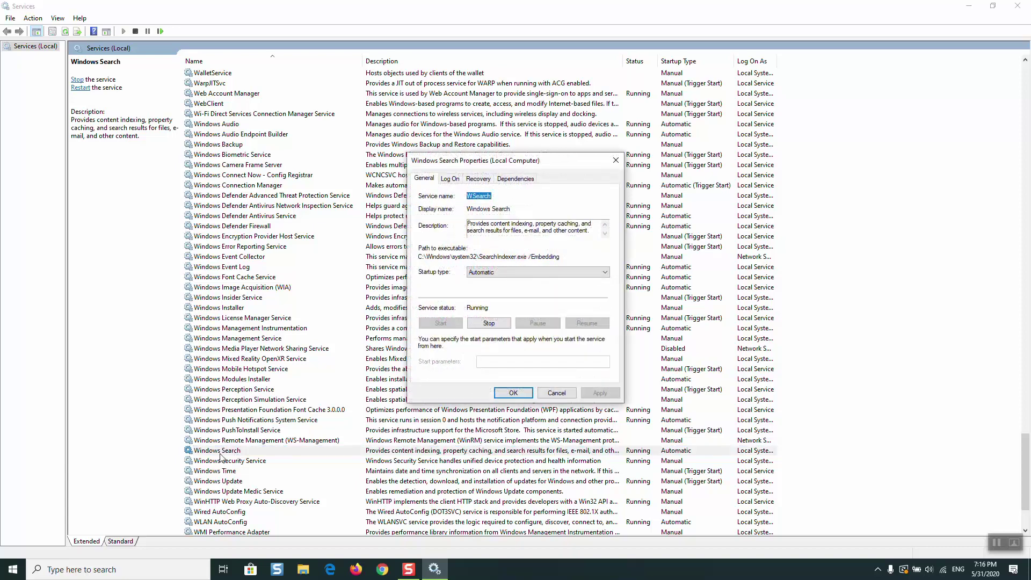
{"action": "left_click", "coordinate": [502, 272]}
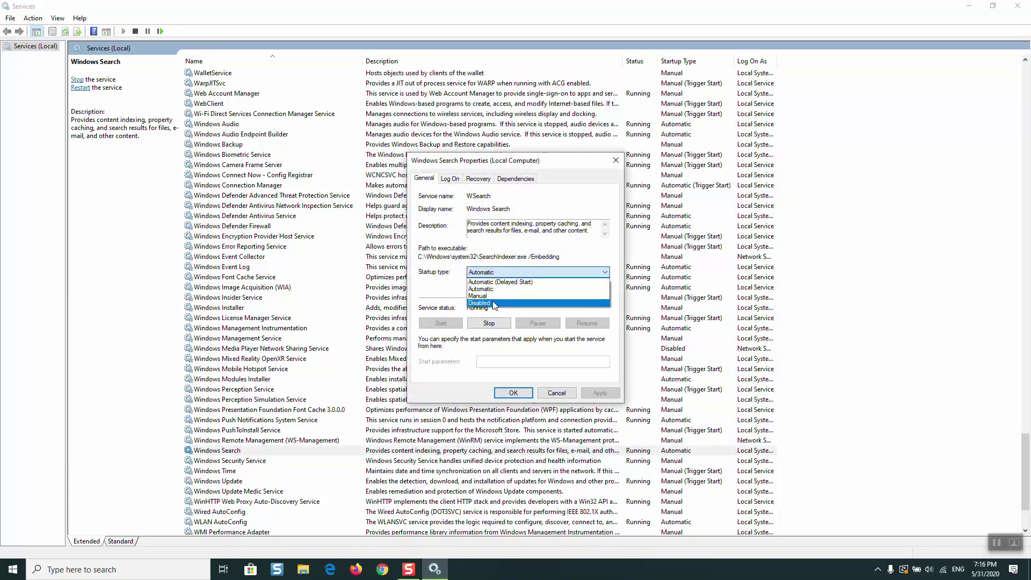
{"action": "left_click", "coordinate": [494, 304]}
{"action": "left_click", "coordinate": [504, 322]}
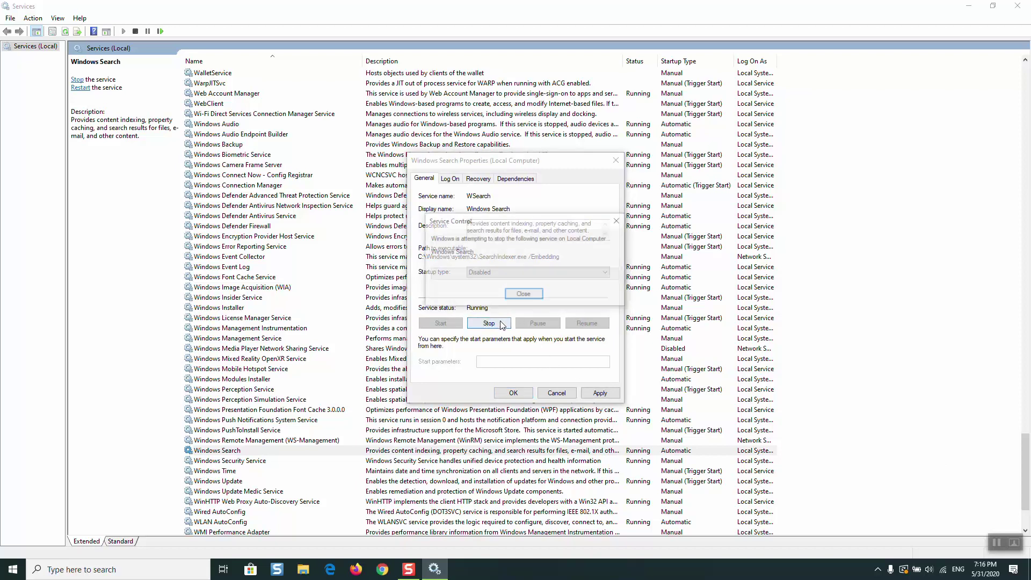
{"action": "left_click", "coordinate": [600, 393]}
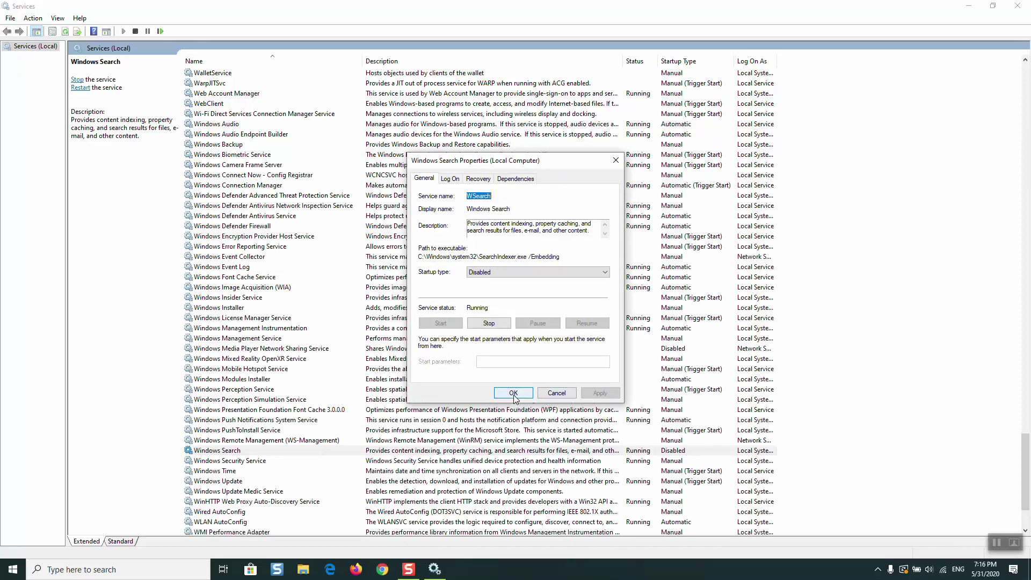
{"action": "left_click", "coordinate": [513, 394]}
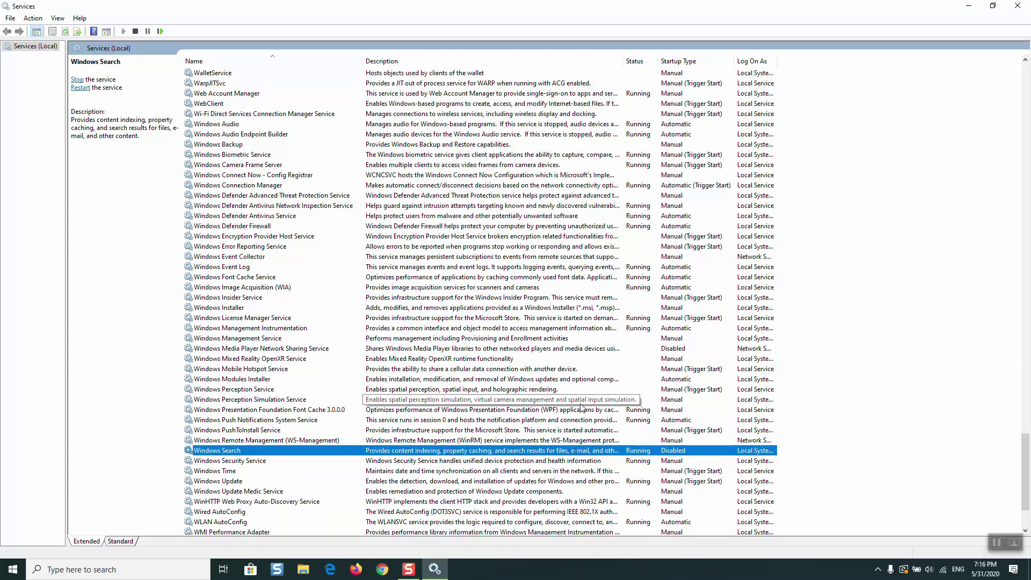
{"action": "left_click", "coordinate": [59, 572]}
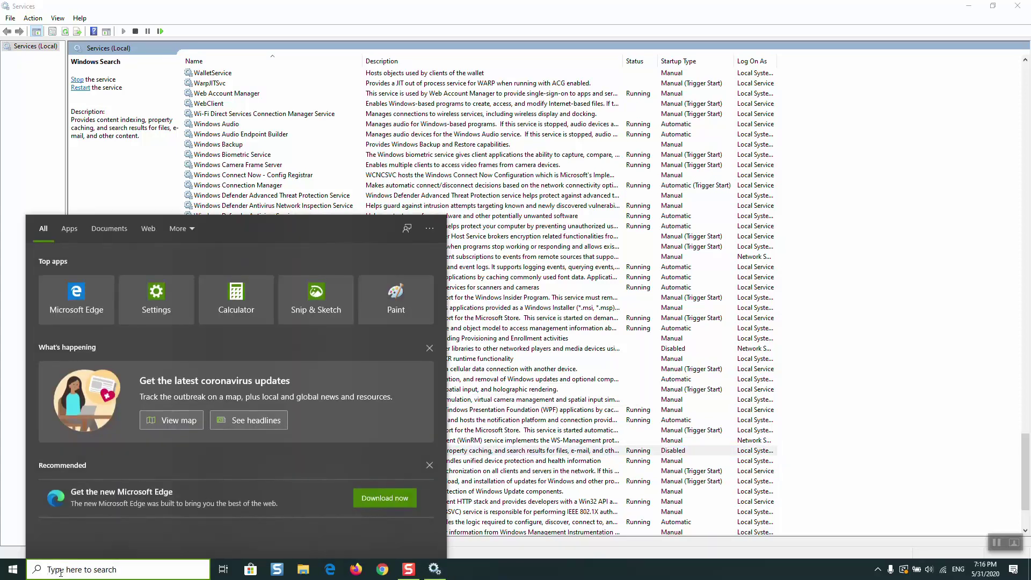
{"action": "left_click", "coordinate": [538, 482]}
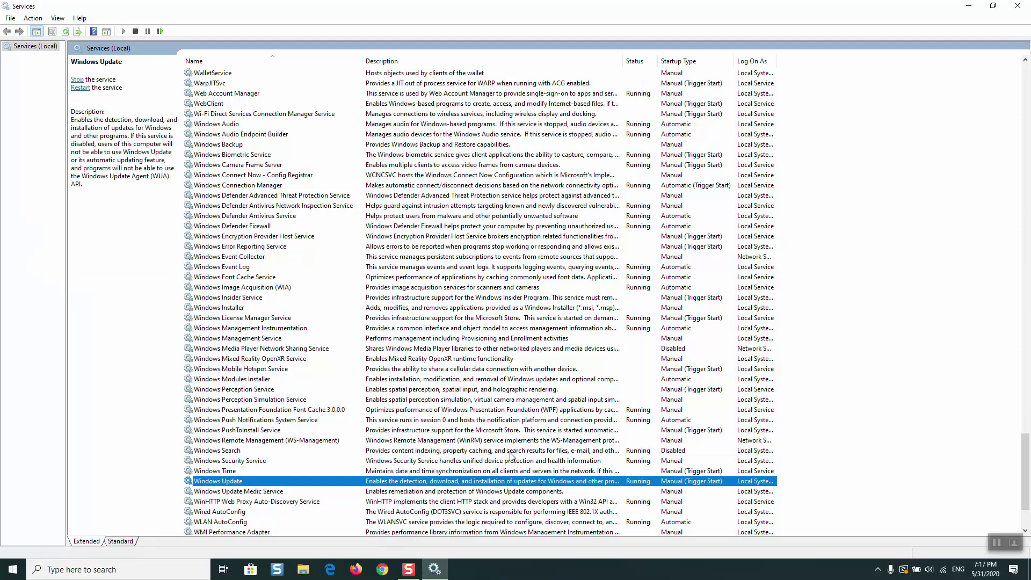
Step: Set the Windows Search service's startup type to Automatic (Delayed Start) and apply the change
{"action": "left_click", "coordinate": [245, 452]}
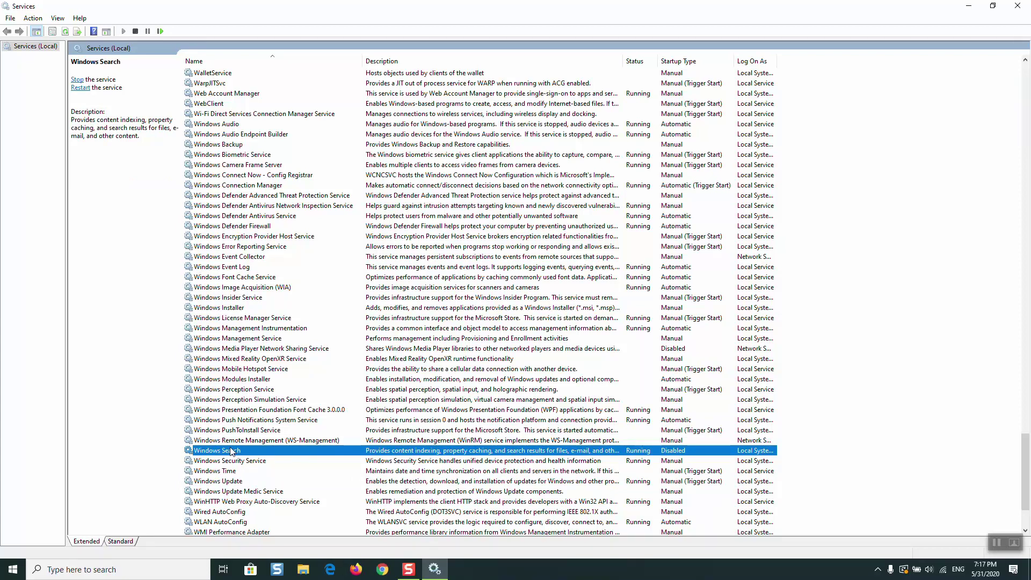
{"action": "double_click", "coordinate": [254, 452]}
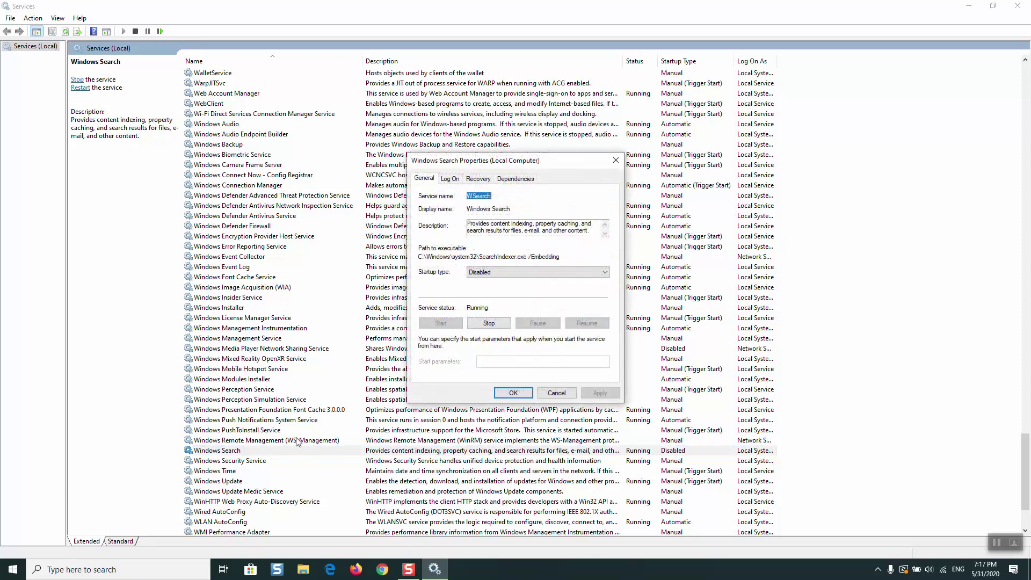
{"action": "left_click", "coordinate": [508, 272]}
{"action": "left_click", "coordinate": [509, 280]}
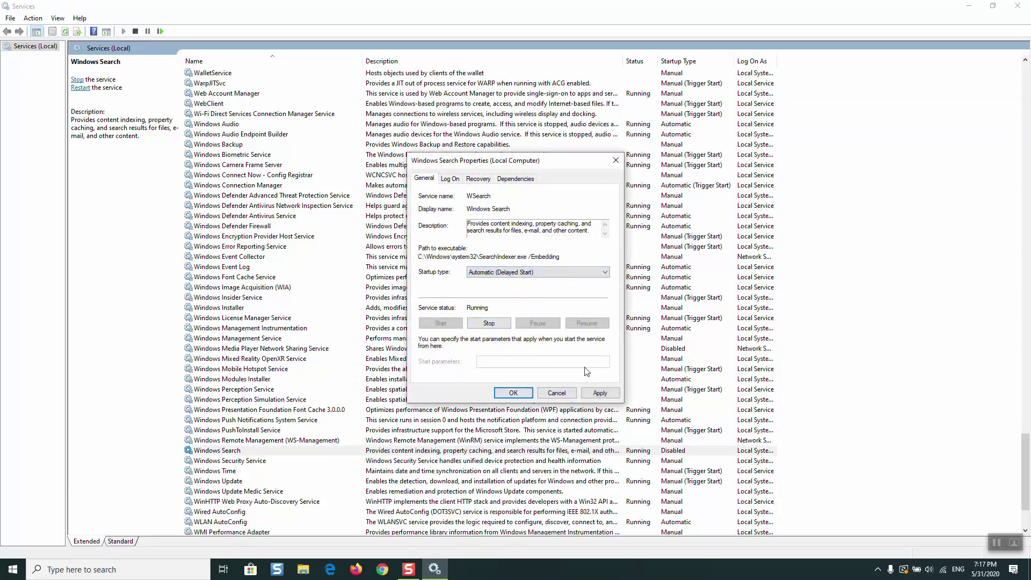
{"action": "left_click", "coordinate": [600, 393]}
{"action": "left_click", "coordinate": [513, 393]}
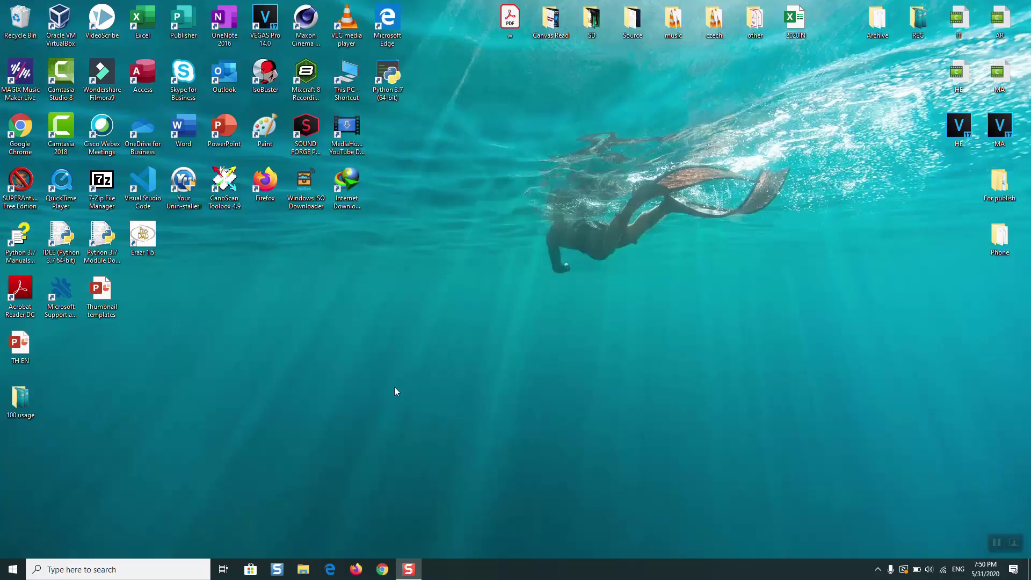
Step: Search Windows for "control" and open Control Panel
{"action": "left_click", "coordinate": [124, 570]}
{"action": "type", "text": "contr"}
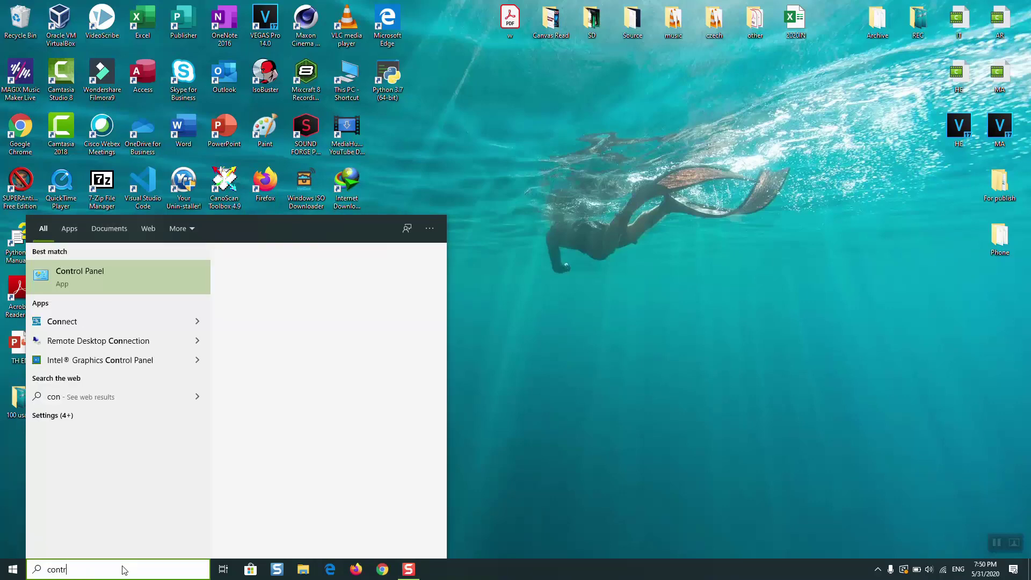
{"action": "type", "text": "ol"}
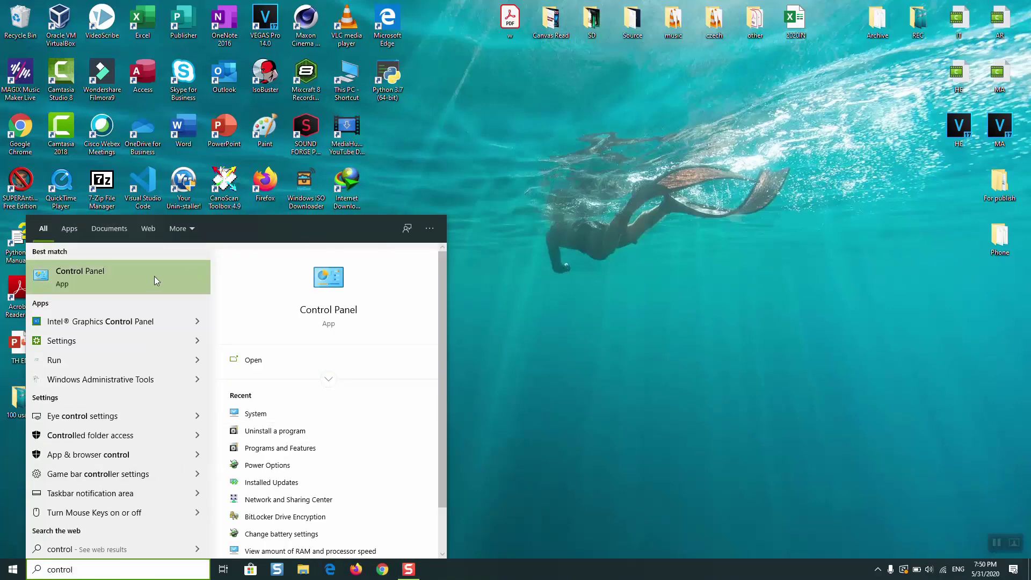
{"action": "left_click", "coordinate": [152, 277]}
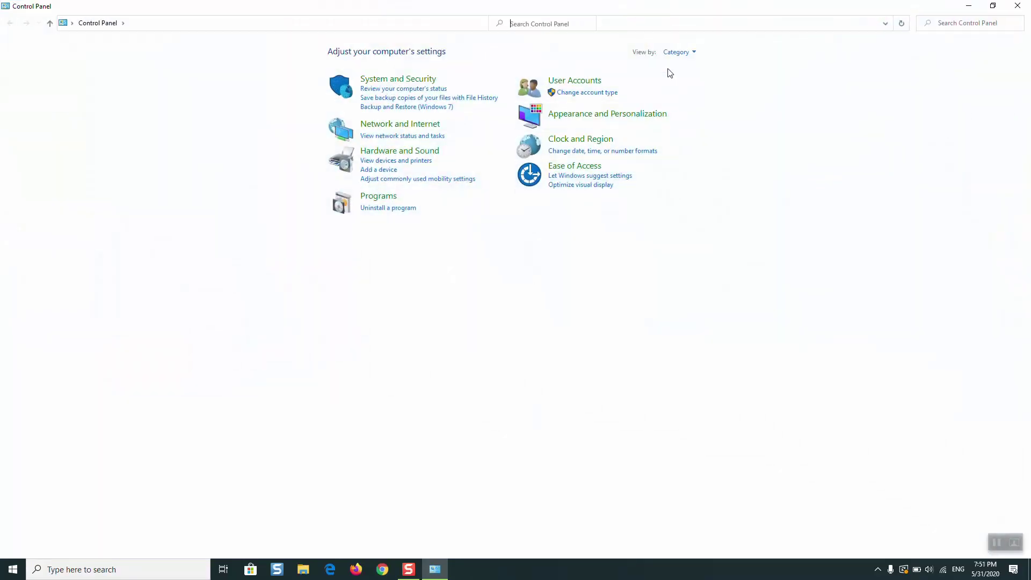
Step: Try the Large icons and Small icons views of Control Panel and return to the Category view
{"action": "left_click", "coordinate": [669, 53]}
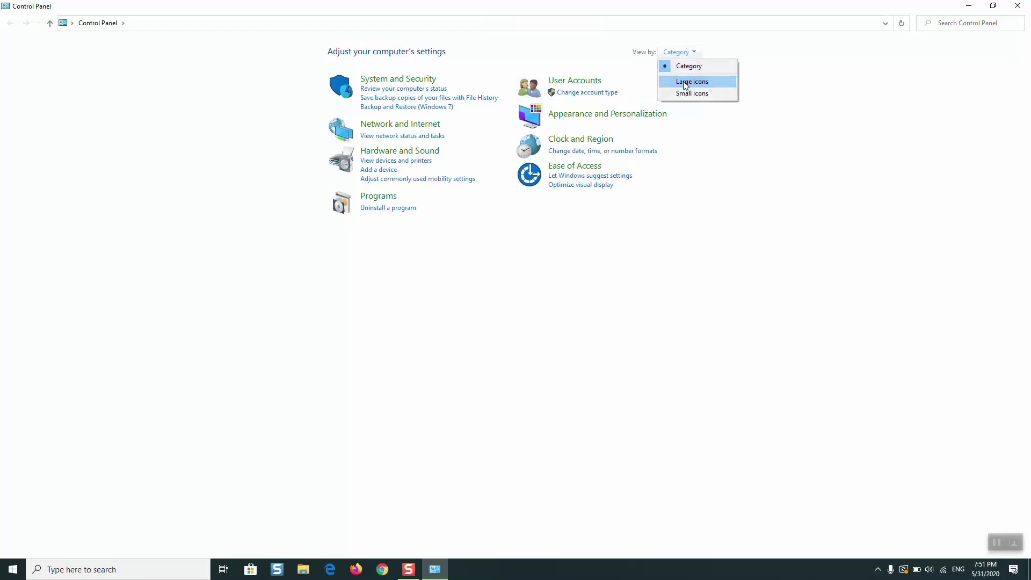
{"action": "left_click", "coordinate": [685, 82]}
{"action": "left_click", "coordinate": [962, 54]}
{"action": "left_click", "coordinate": [971, 93]}
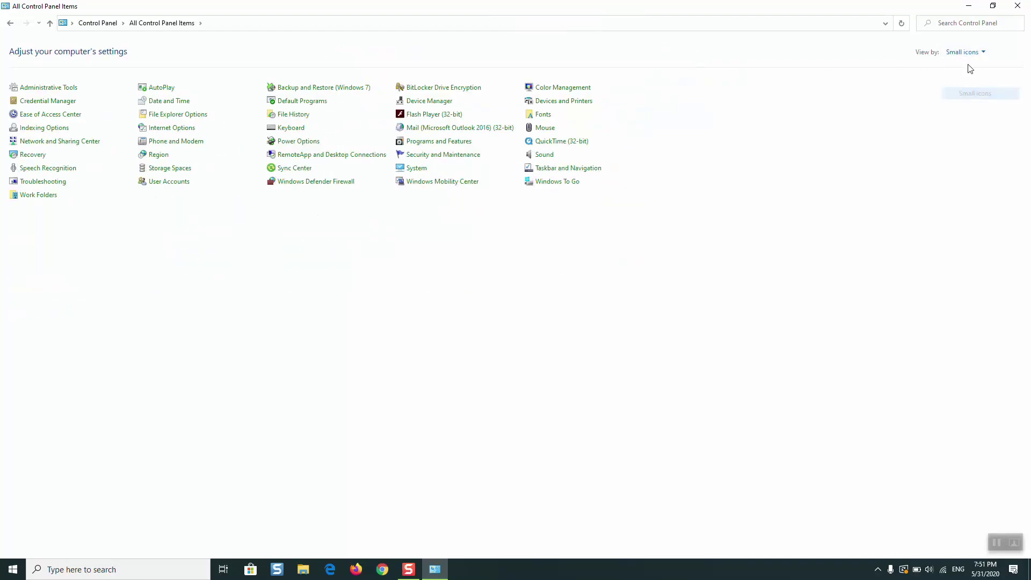
{"action": "left_click", "coordinate": [965, 52]}
{"action": "left_click", "coordinate": [968, 66]}
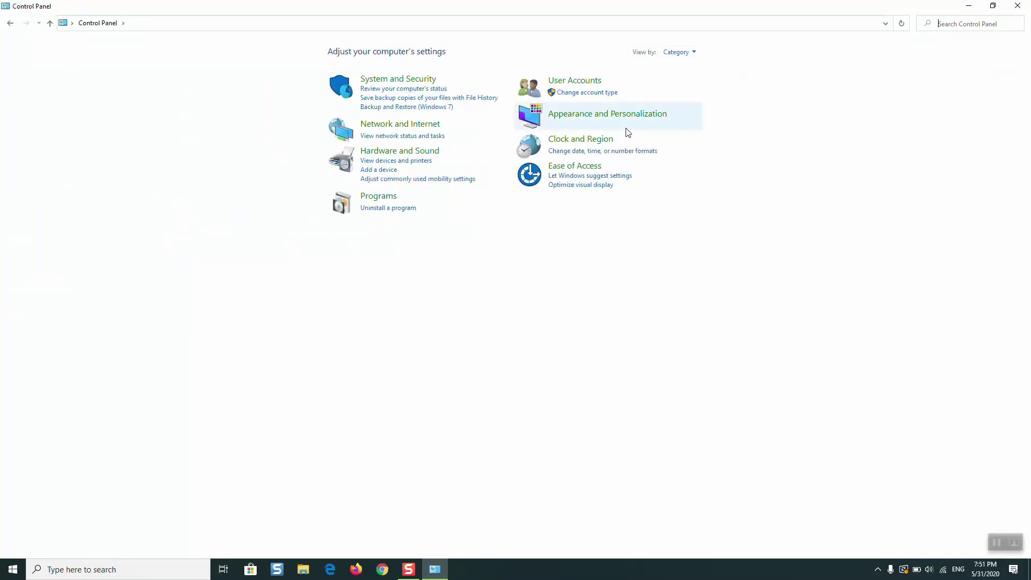
Step: Go to the System page under System and Security and open the advanced system settings
{"action": "left_click", "coordinate": [390, 80]}
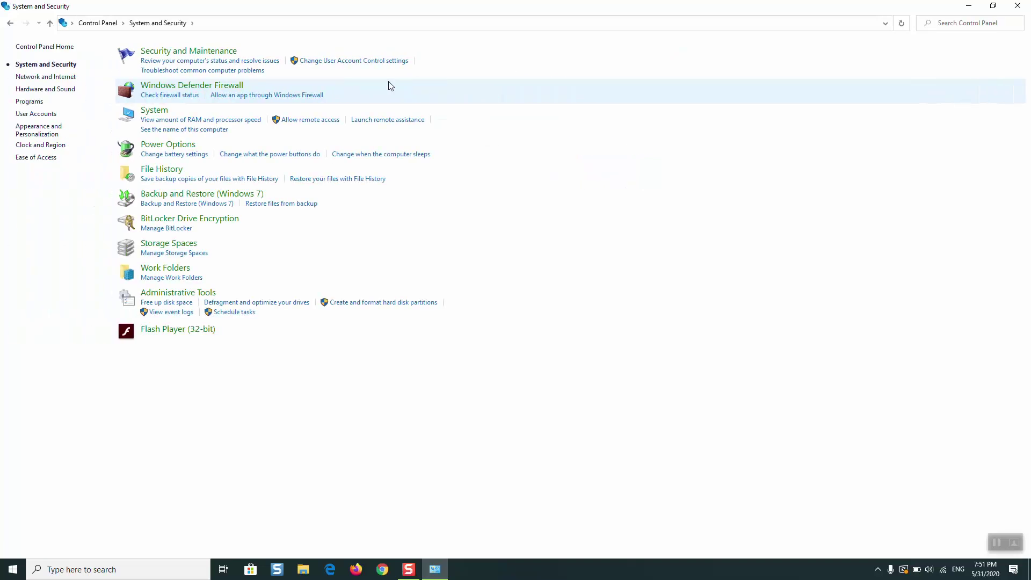
{"action": "left_click", "coordinate": [154, 111]}
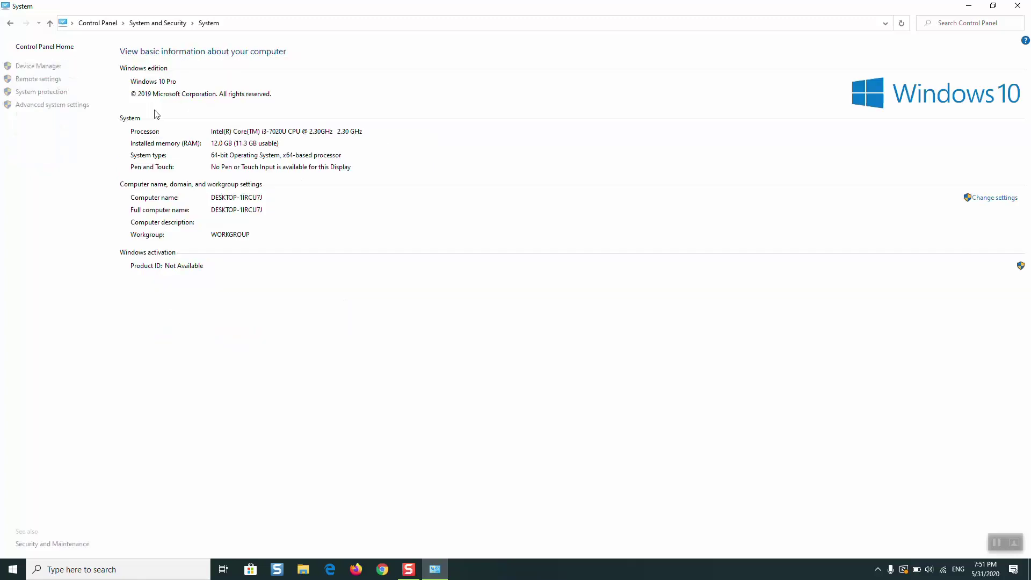
{"action": "left_click", "coordinate": [47, 107]}
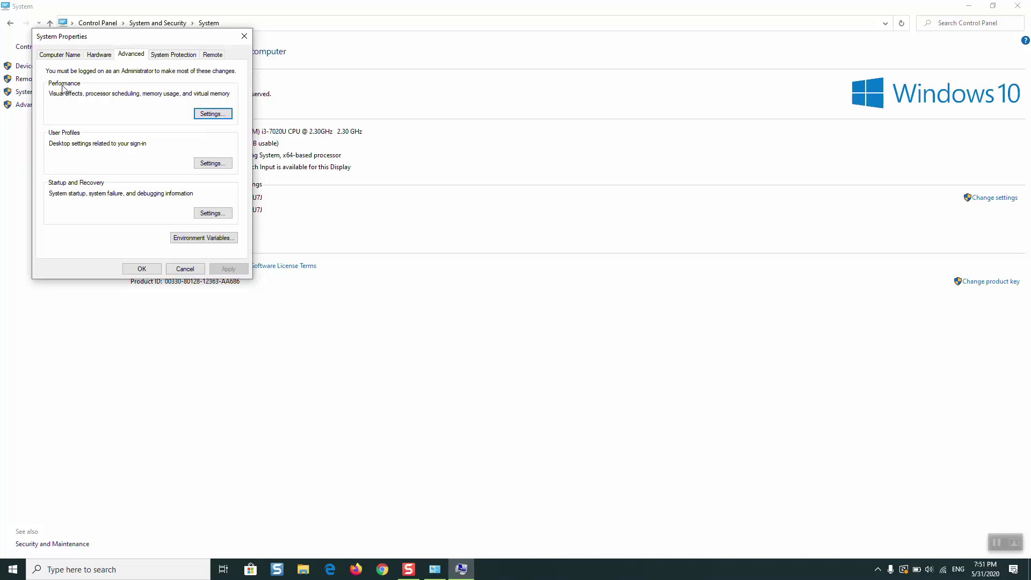
Step: Open the virtual memory settings from the advanced performance options and place the dialogs side by side
{"action": "left_click", "coordinate": [198, 120]}
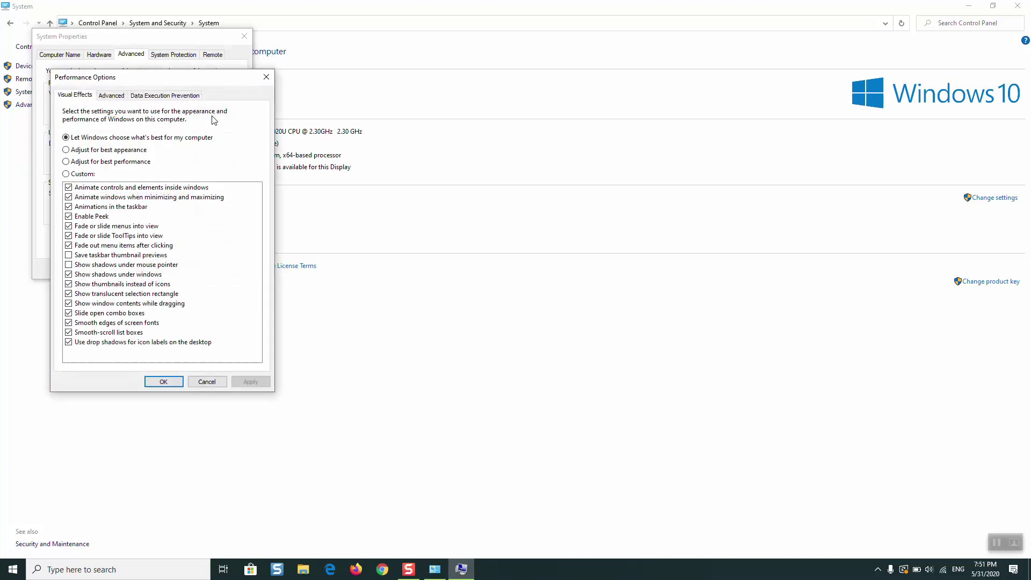
{"action": "left_click_drag", "start_coordinate": [162, 81], "coordinate": [377, 57]}
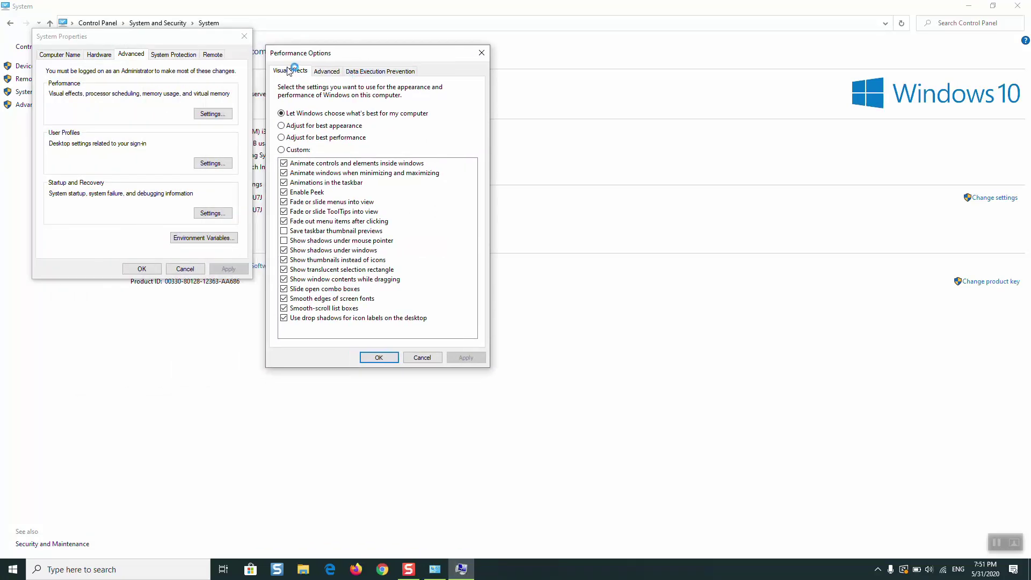
{"action": "left_click", "coordinate": [328, 70]}
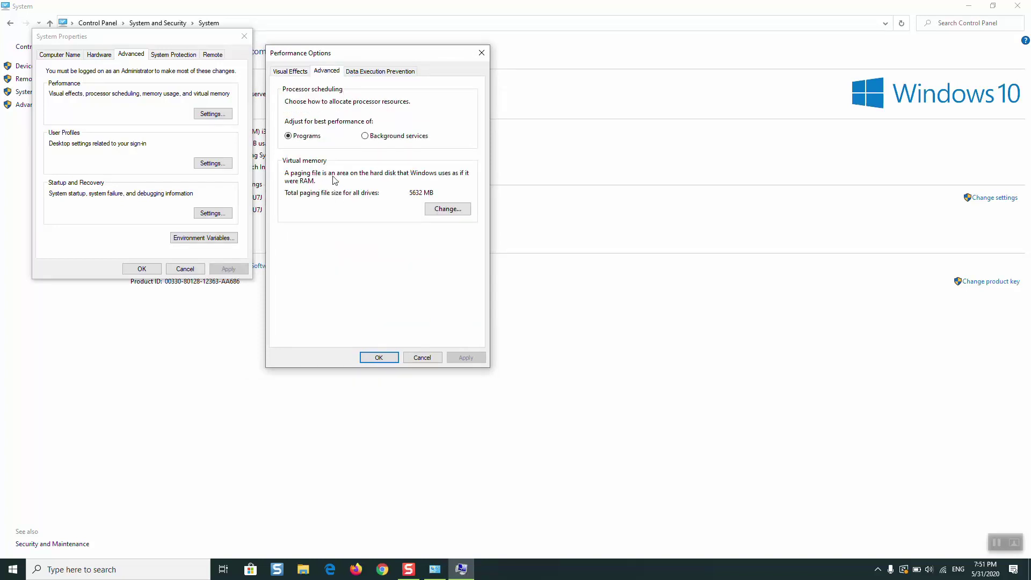
{"action": "left_click", "coordinate": [446, 212]}
{"action": "left_click_drag", "start_coordinate": [364, 81], "coordinate": [569, 79]}
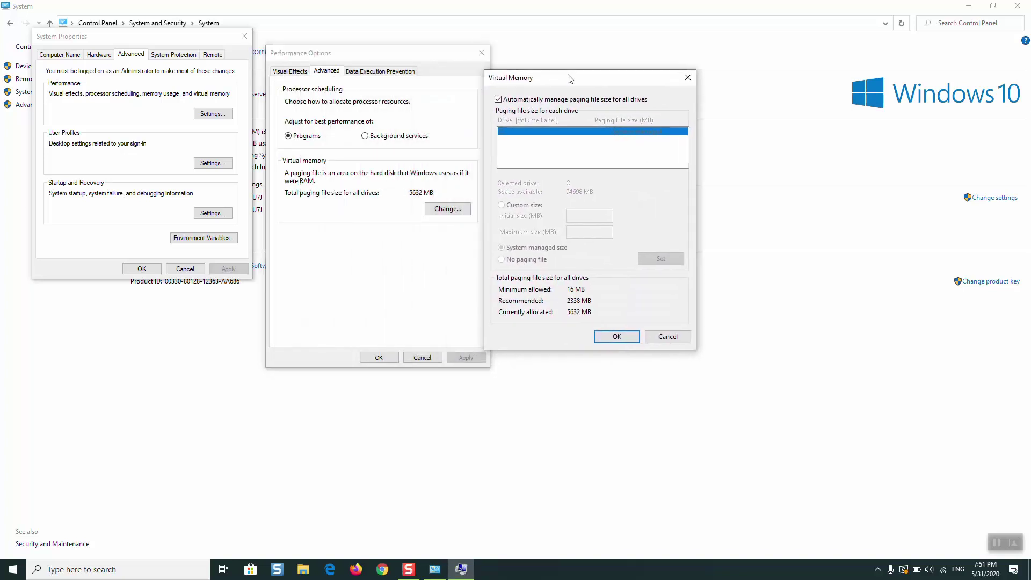
Step: Turn off automatic paging file management for all drives and choose a custom size for drive C:
{"action": "left_click", "coordinate": [499, 100]}
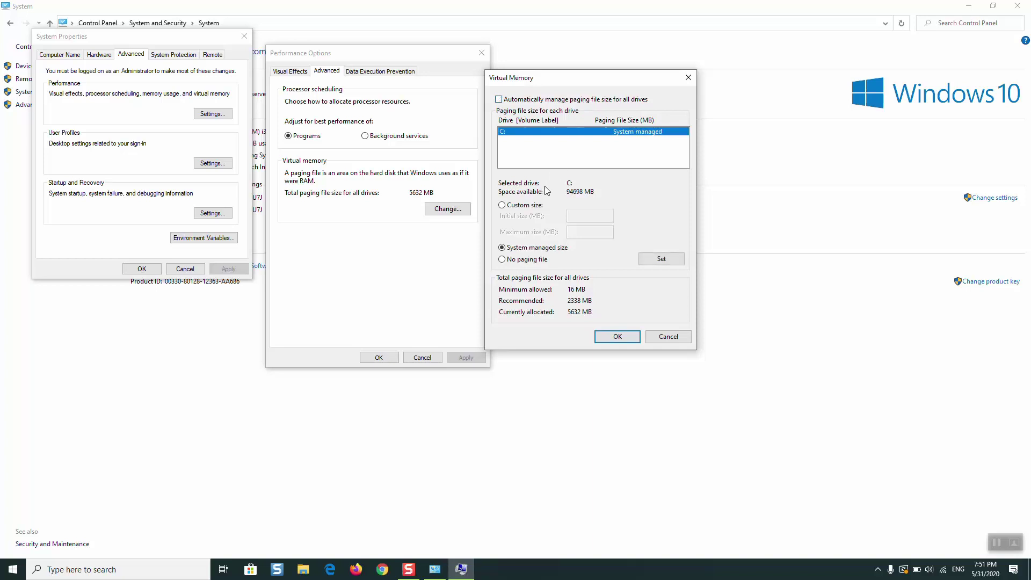
{"action": "left_click", "coordinate": [525, 210]}
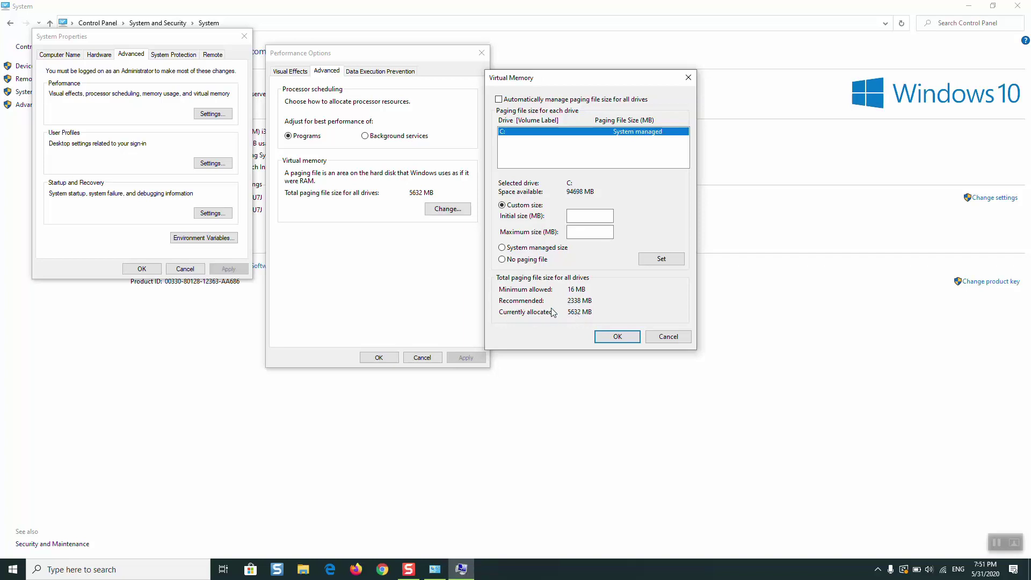
Step: Open the Calculator and start an expression with an opening parenthesis
{"action": "left_click", "coordinate": [9, 575]}
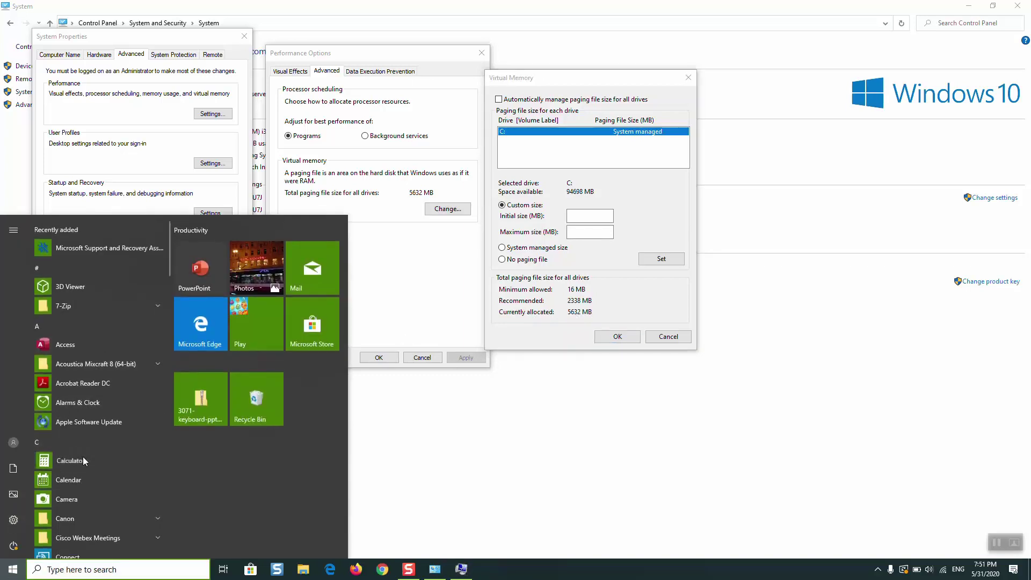
{"action": "left_click", "coordinate": [70, 461]}
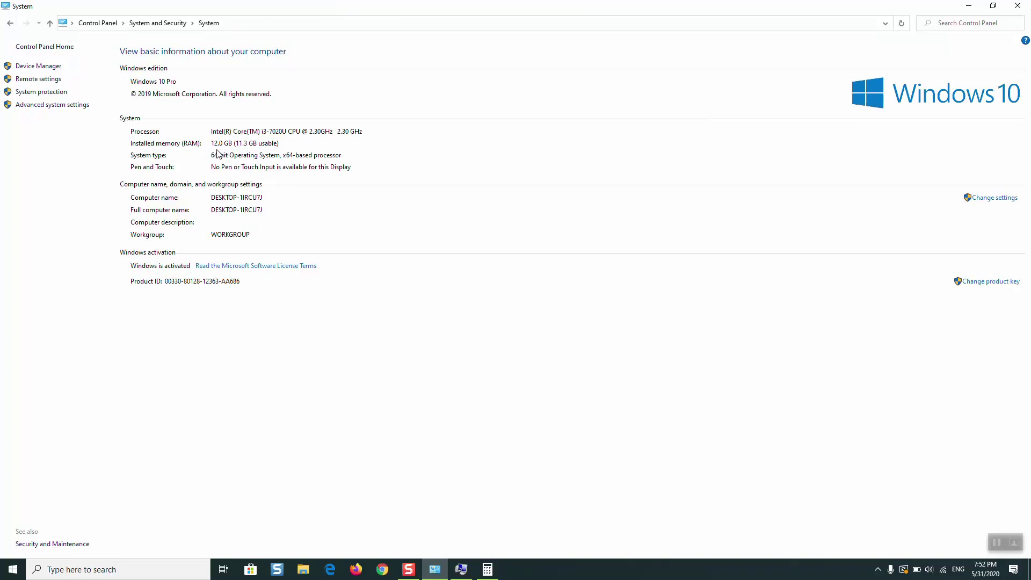
{"action": "left_click", "coordinate": [488, 569]}
{"action": "left_click", "coordinate": [306, 452]}
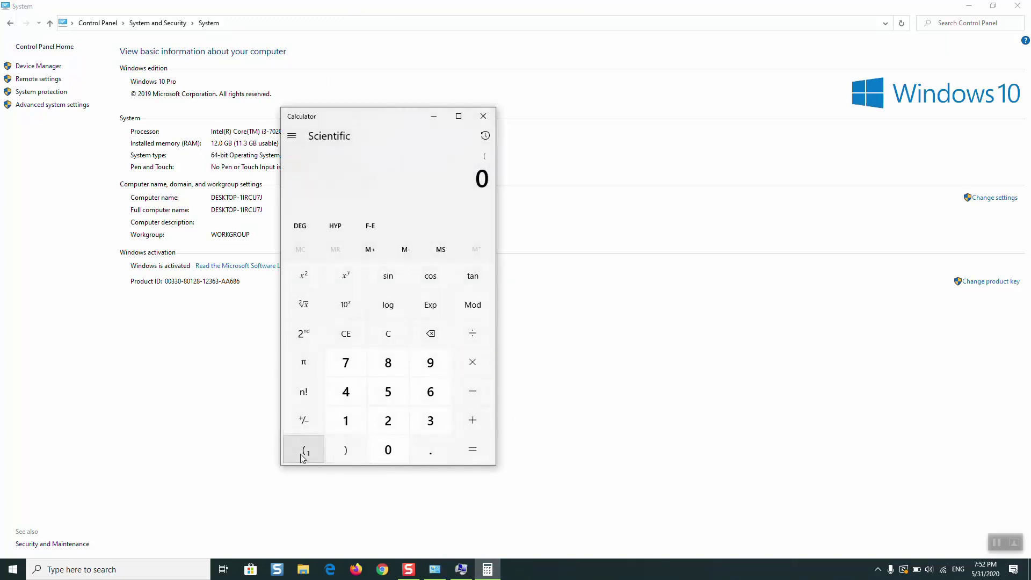
{"action": "left_click", "coordinate": [997, 544]}
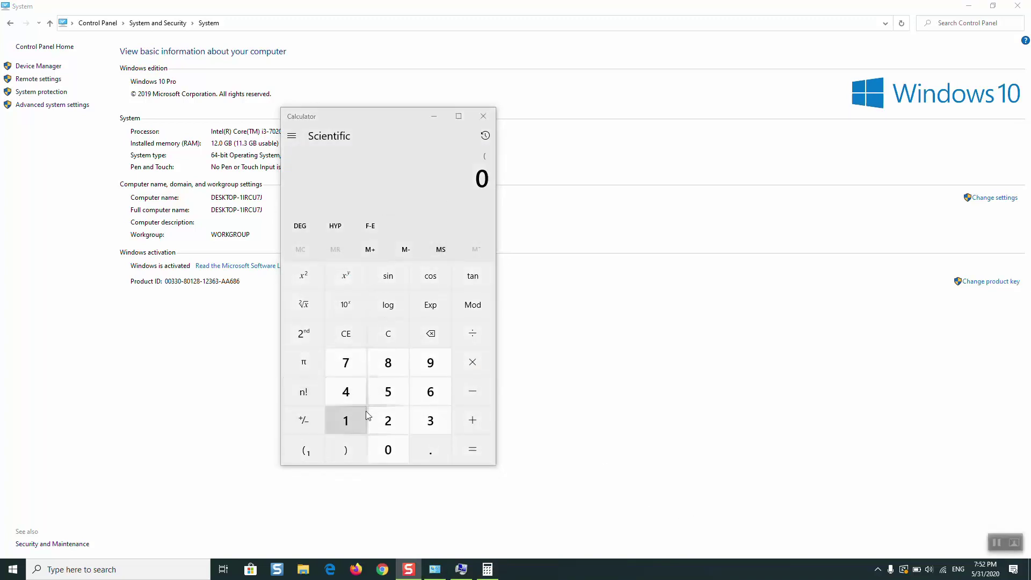
Step: Enter 12 × 1024 inside the parentheses to convert the 12 GB of installed memory to megabytes
{"action": "left_click", "coordinate": [348, 421]}
{"action": "left_click", "coordinate": [393, 422]}
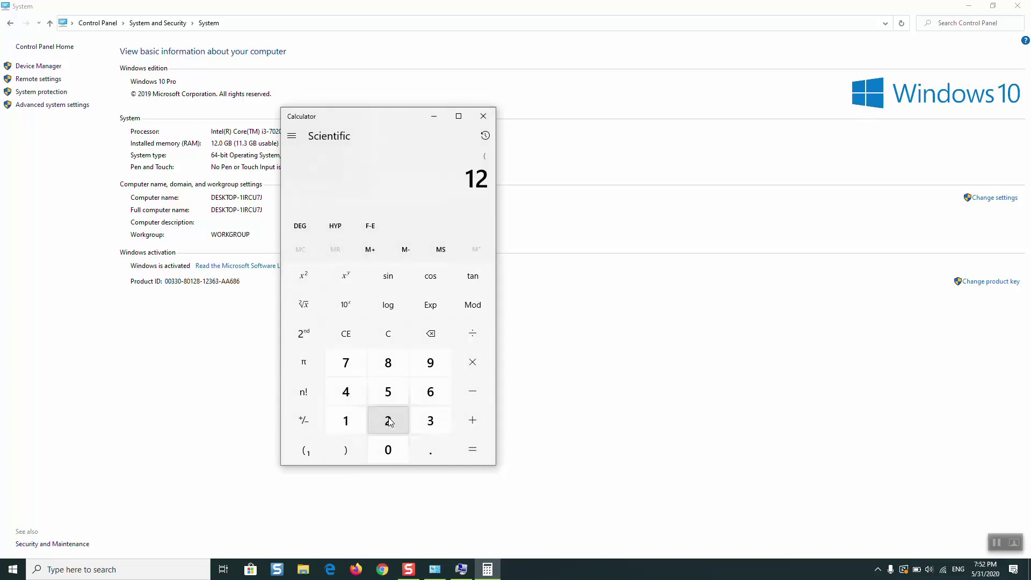
{"action": "left_click", "coordinate": [473, 362]}
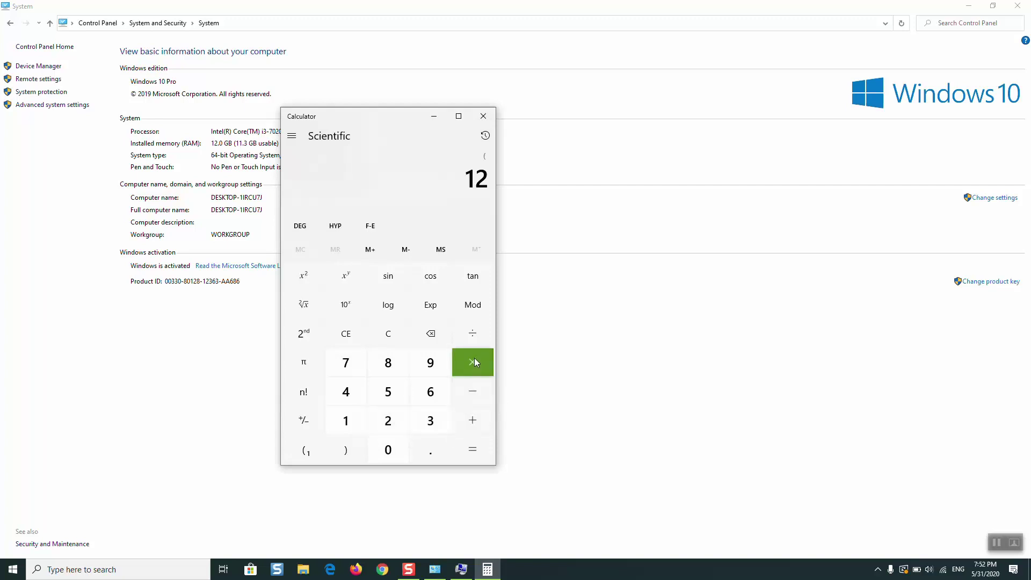
{"action": "left_click", "coordinate": [359, 426]}
{"action": "left_click", "coordinate": [385, 449]}
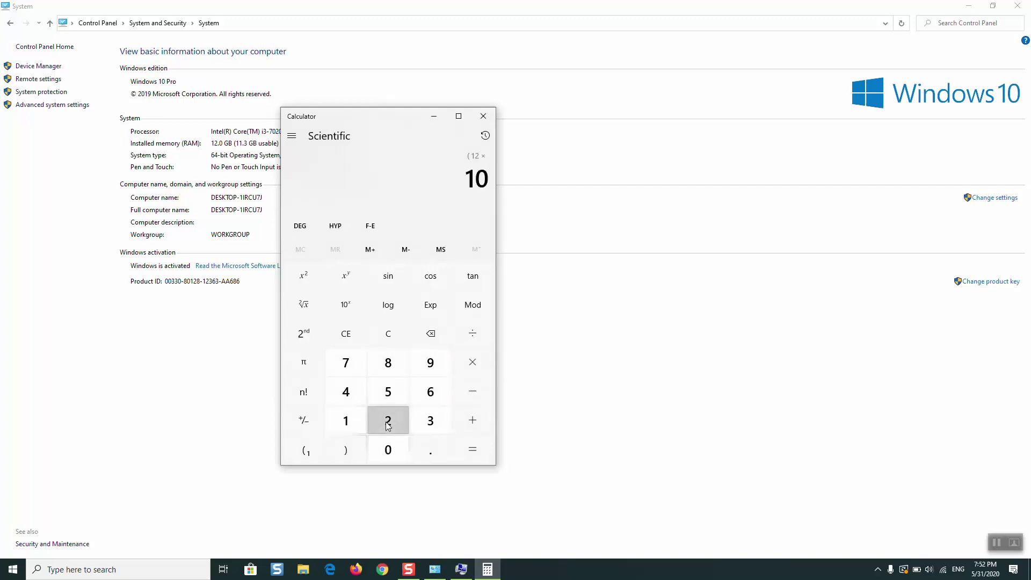
{"action": "left_click", "coordinate": [389, 421]}
{"action": "left_click", "coordinate": [346, 391]}
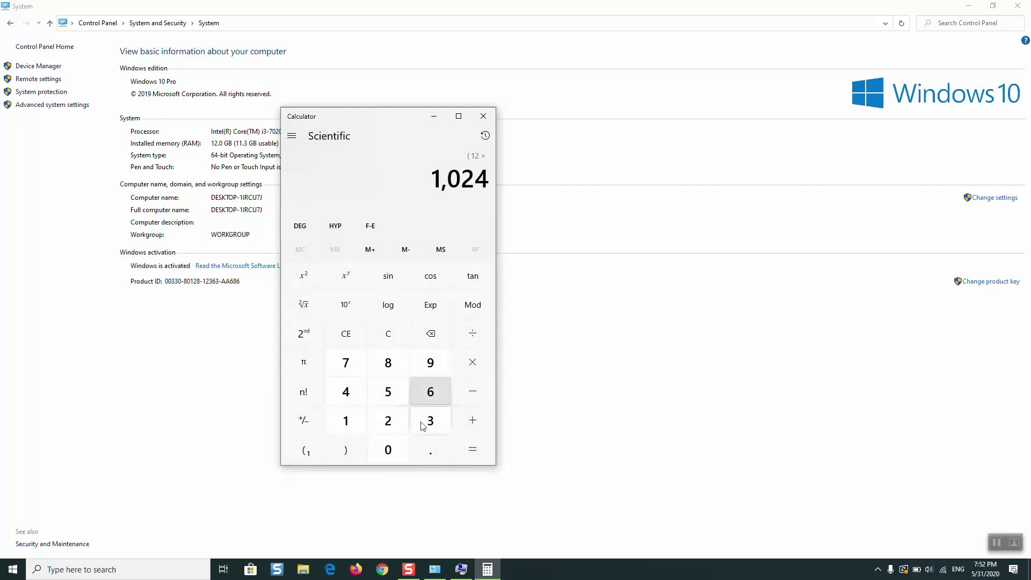
{"action": "left_click", "coordinate": [352, 450]}
Step: Multiply the bracketed product by 1.5 and calculate the result for the maximum paging file size
{"action": "left_click", "coordinate": [478, 354]}
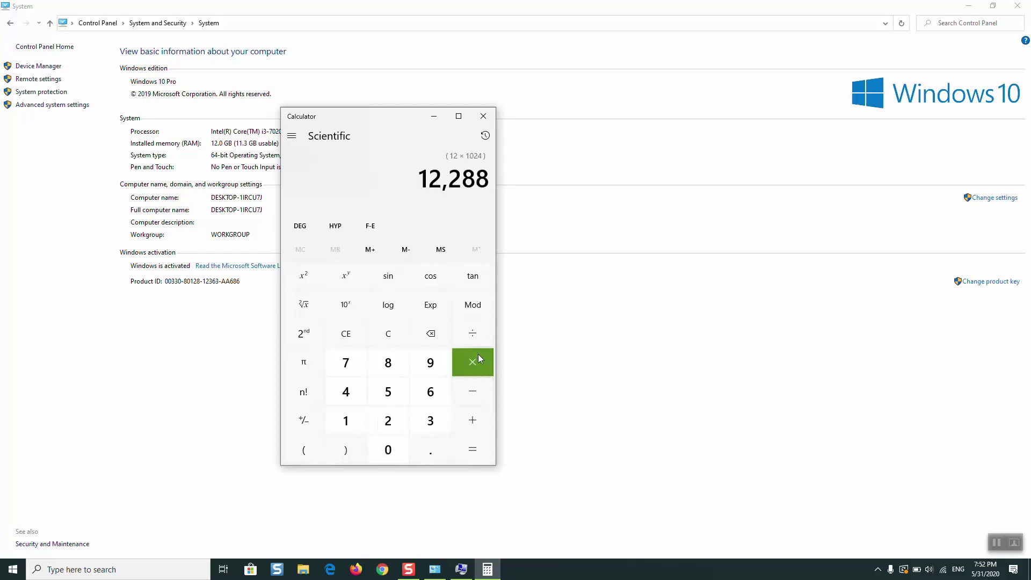
{"action": "left_click", "coordinate": [357, 421]}
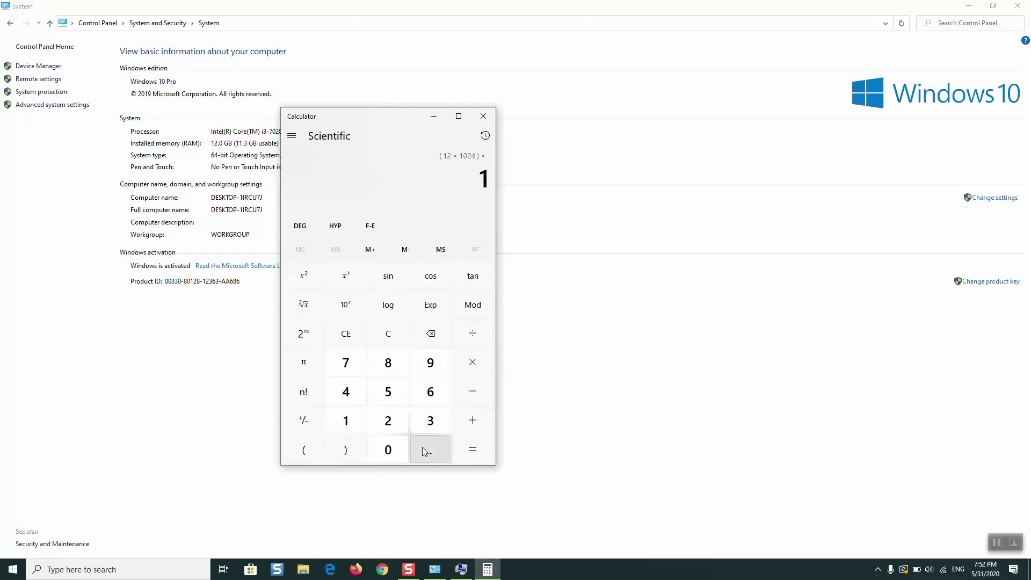
{"action": "left_click", "coordinate": [423, 447]}
{"action": "left_click", "coordinate": [382, 393]}
{"action": "left_click", "coordinate": [478, 453]}
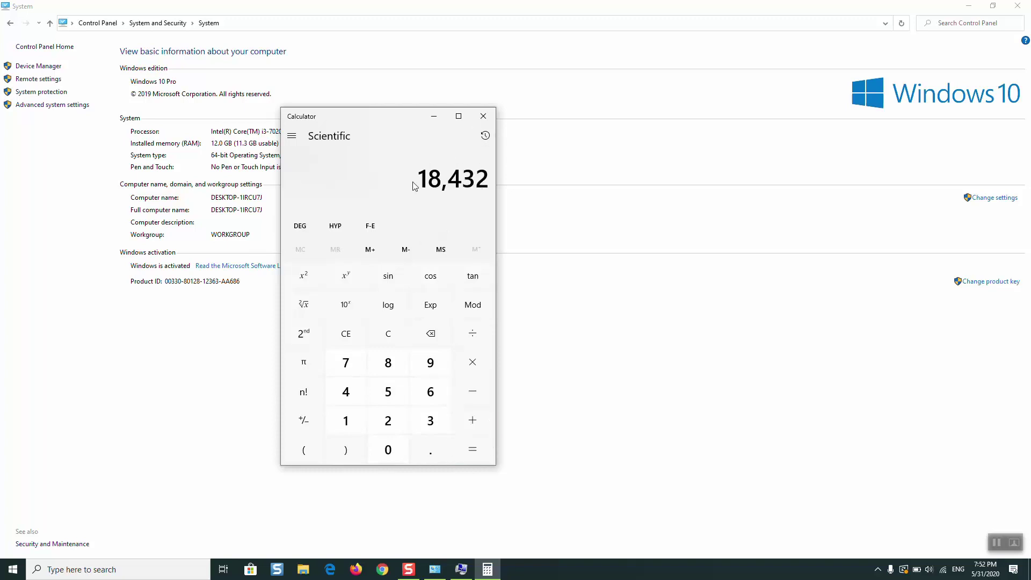
Step: Return to the virtual memory settings and set the initial paging file size to 2338 MB
{"action": "left_click", "coordinate": [462, 569]}
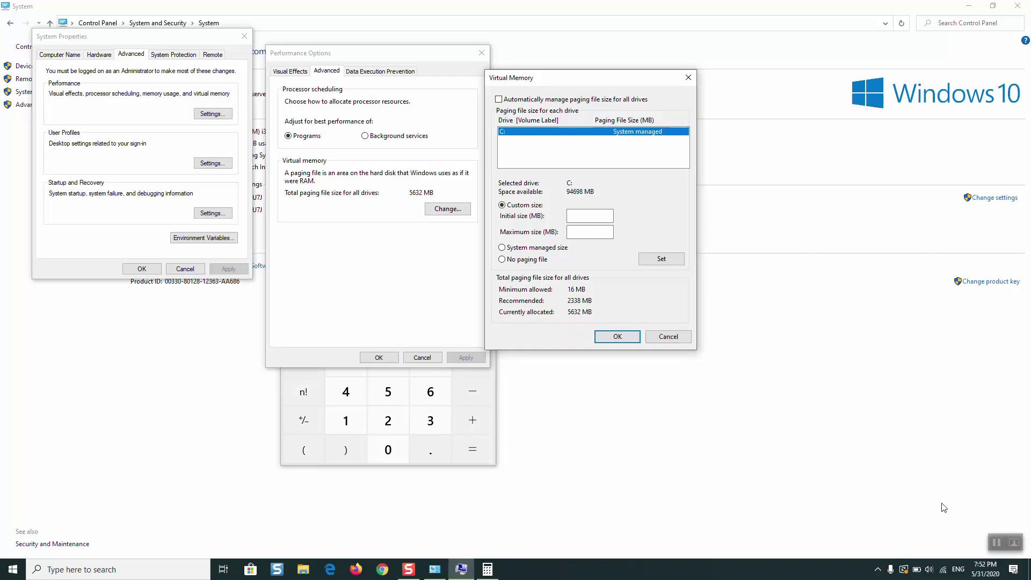
{"action": "left_click", "coordinate": [580, 215]}
{"action": "type", "text": "2338"}
Step: Set the maximum paging file size to 18432 MB from the calculated result and assign the custom size to drive C:
{"action": "left_click", "coordinate": [580, 232]}
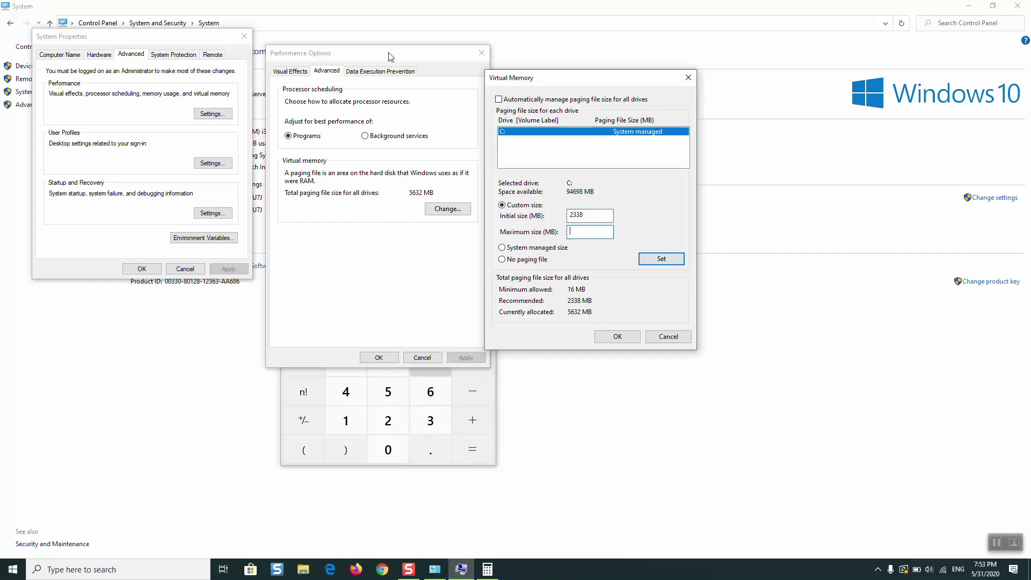
{"action": "left_click", "coordinate": [487, 569]}
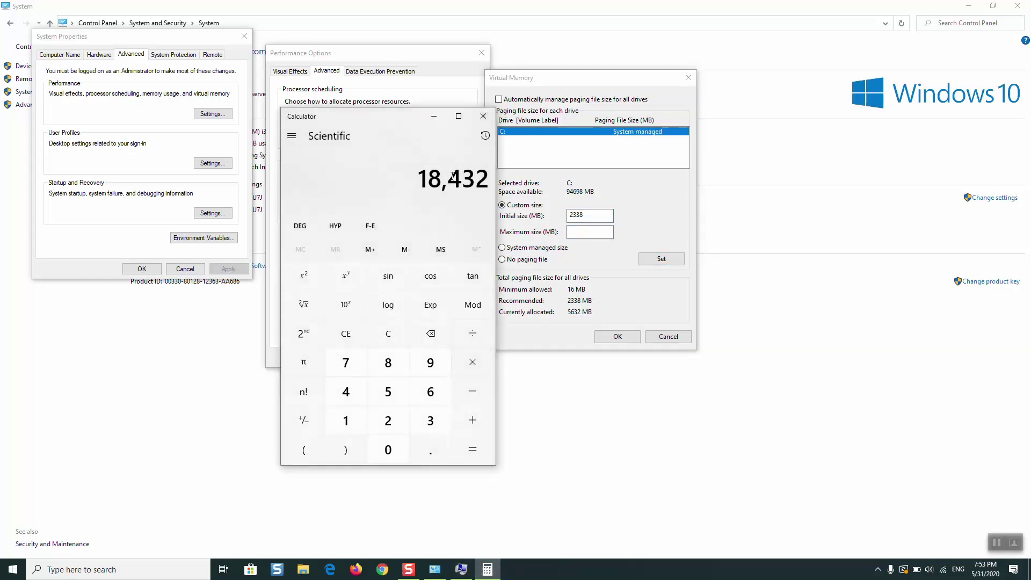
{"action": "left_click_drag", "start_coordinate": [410, 121], "coordinate": [868, 97]}
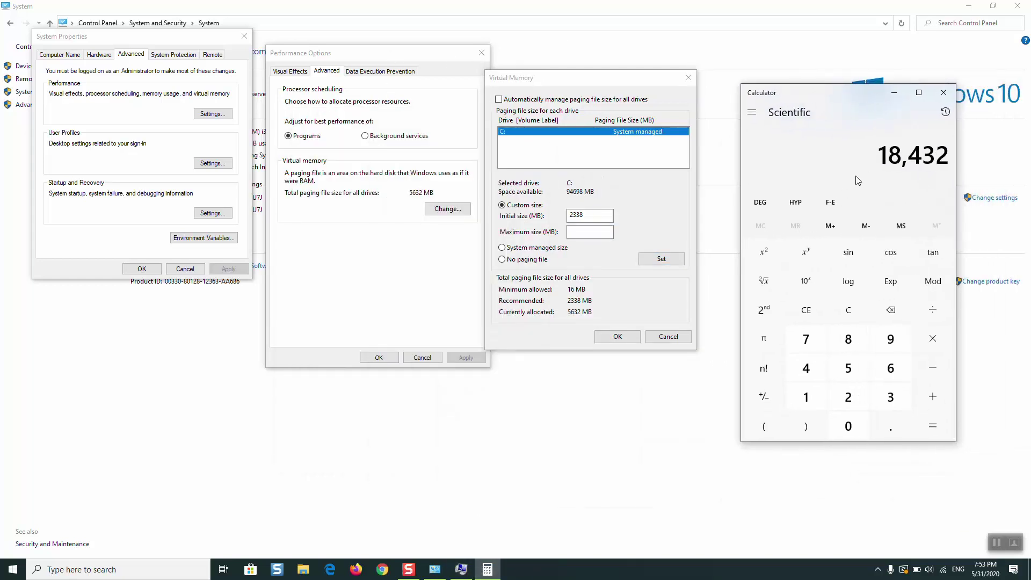
{"action": "left_click", "coordinate": [623, 83]}
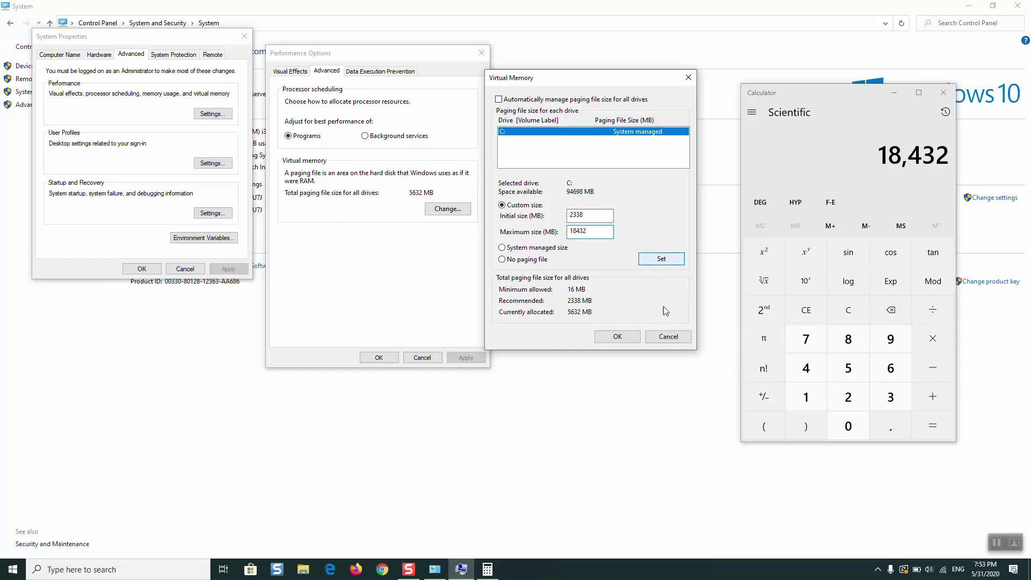
{"action": "left_click", "coordinate": [997, 543]}
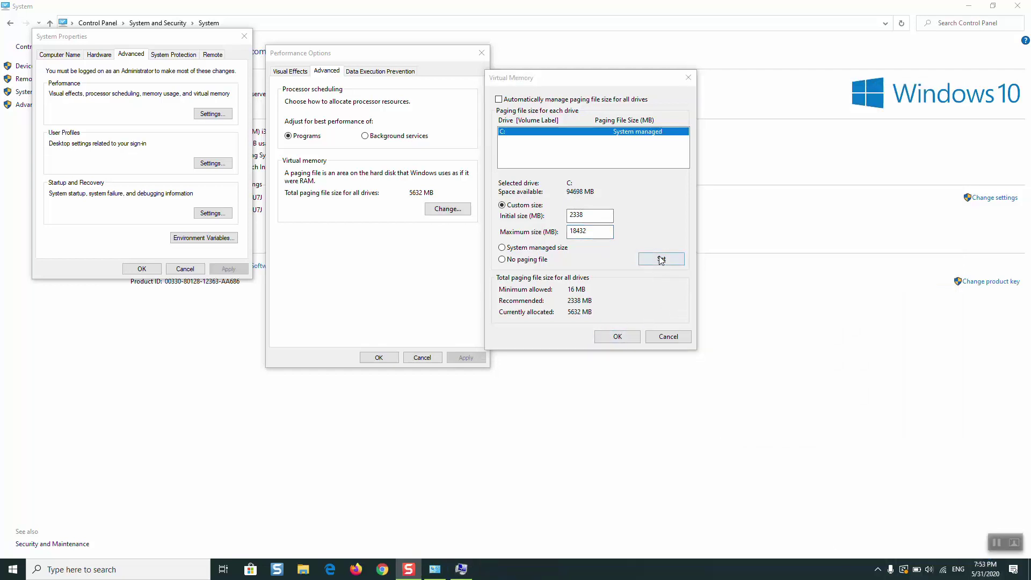
{"action": "left_click", "coordinate": [660, 259]}
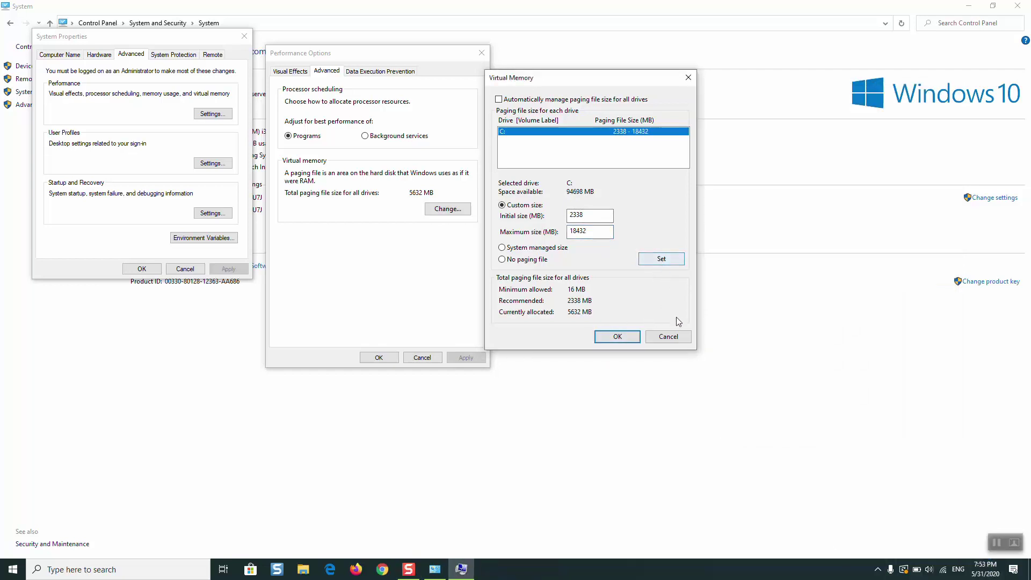
Step: Confirm the virtual memory changes, minimize the System window, and apply and close the remaining performance and system property dialogs
{"action": "left_click", "coordinate": [623, 336]}
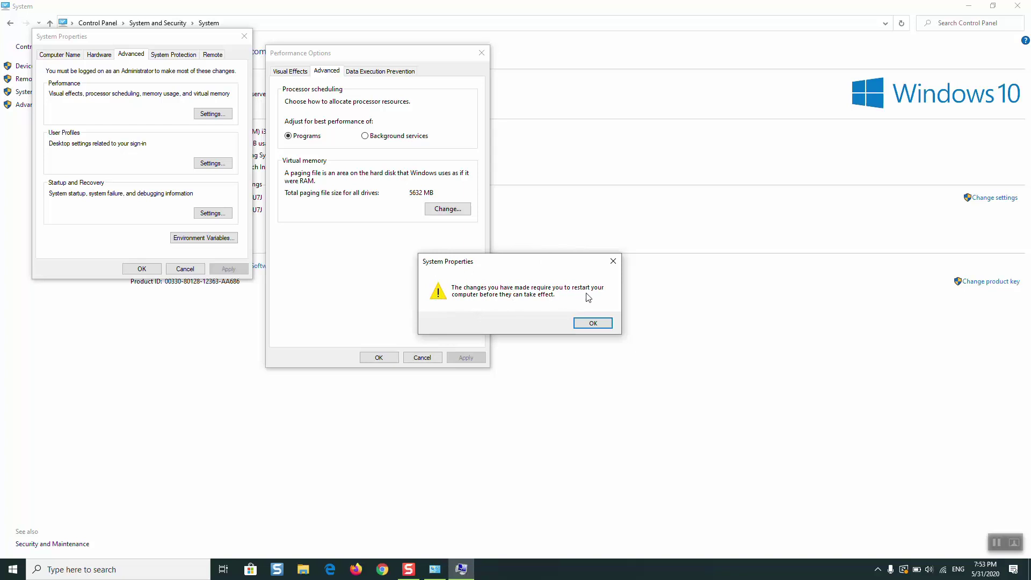
{"action": "left_click", "coordinate": [593, 323]}
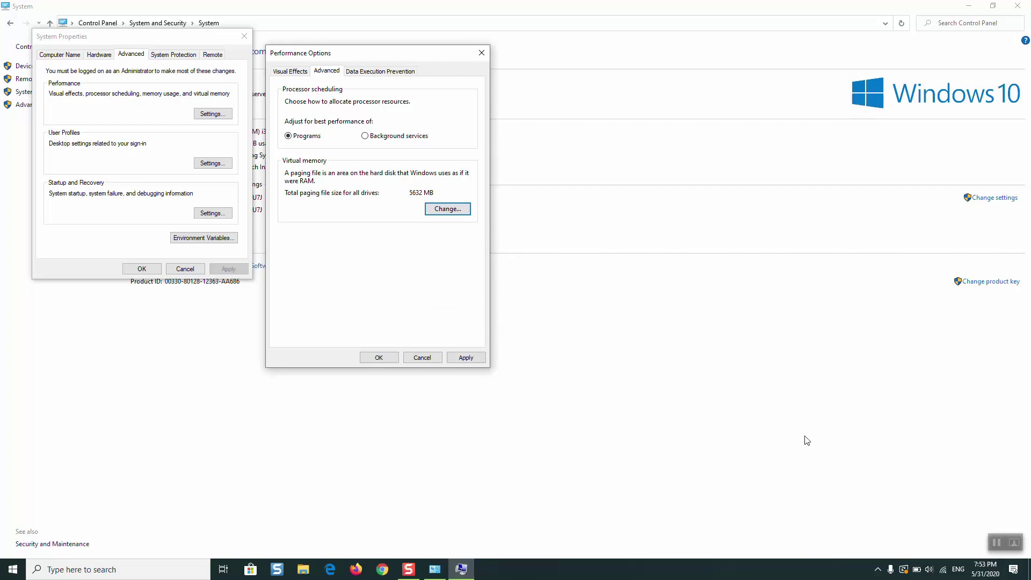
{"action": "left_click", "coordinate": [971, 6]}
{"action": "left_click", "coordinate": [973, 8]}
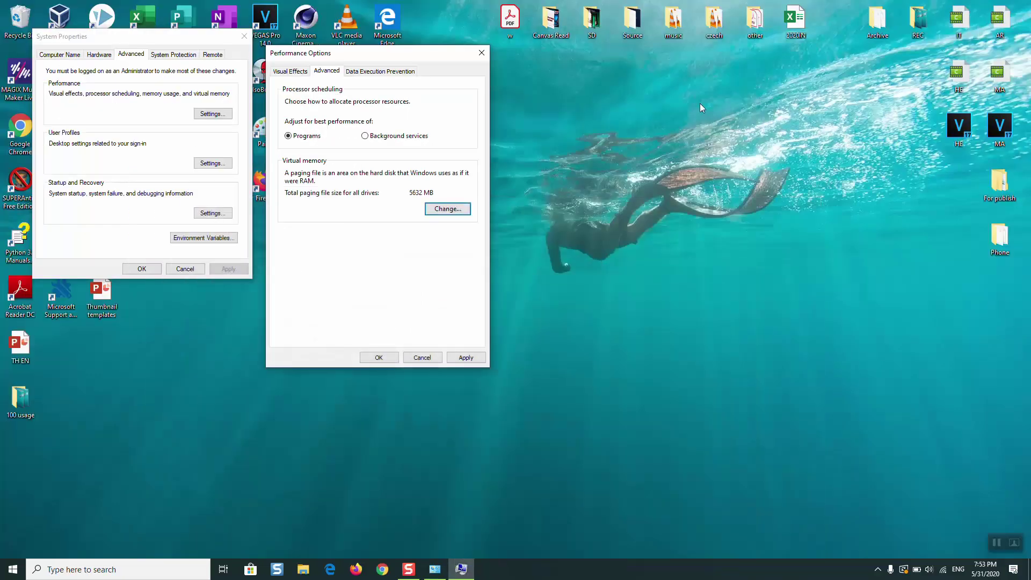
{"action": "left_click", "coordinate": [466, 359]}
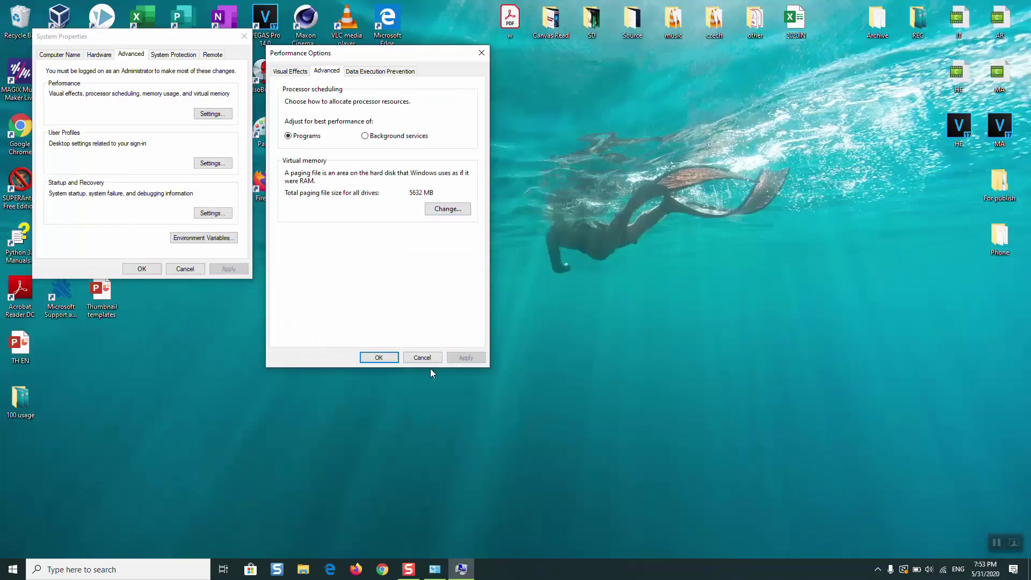
{"action": "left_click", "coordinate": [379, 358]}
{"action": "left_click", "coordinate": [154, 271]}
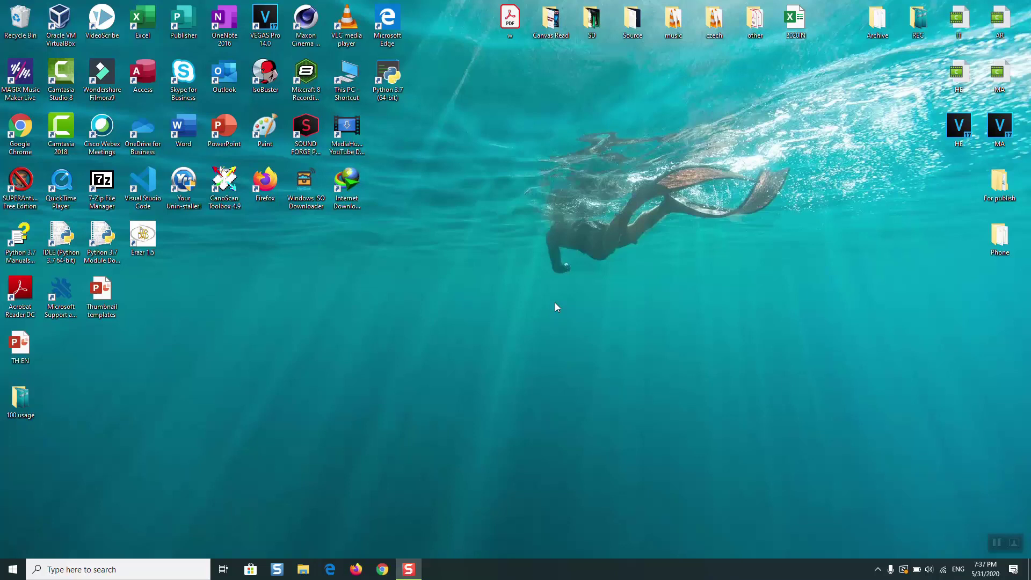
Step: Search for cmd, run Command Prompt as administrator and reposition its window on the desktop
{"action": "left_click", "coordinate": [187, 572]}
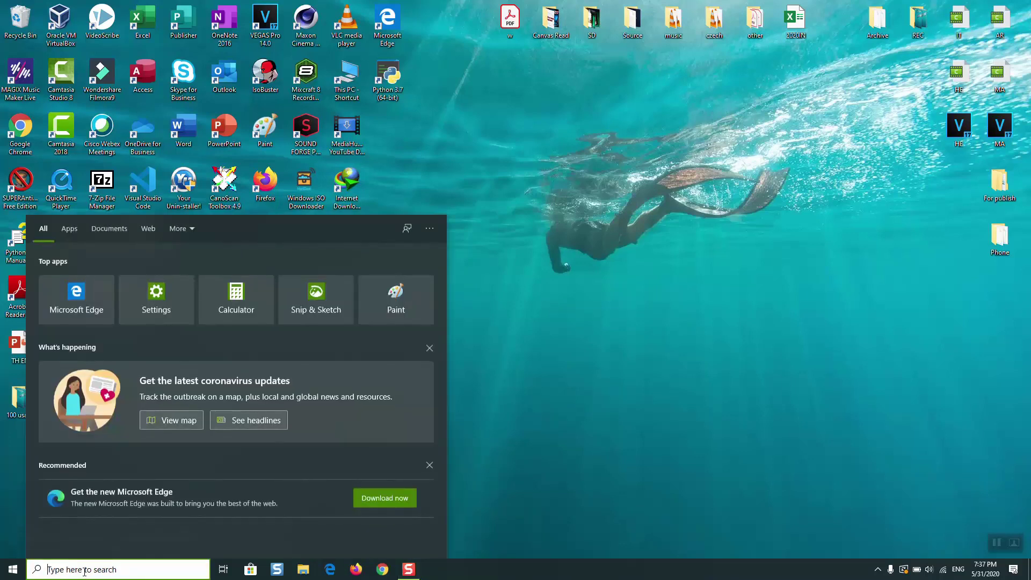
{"action": "type", "text": "cmd"}
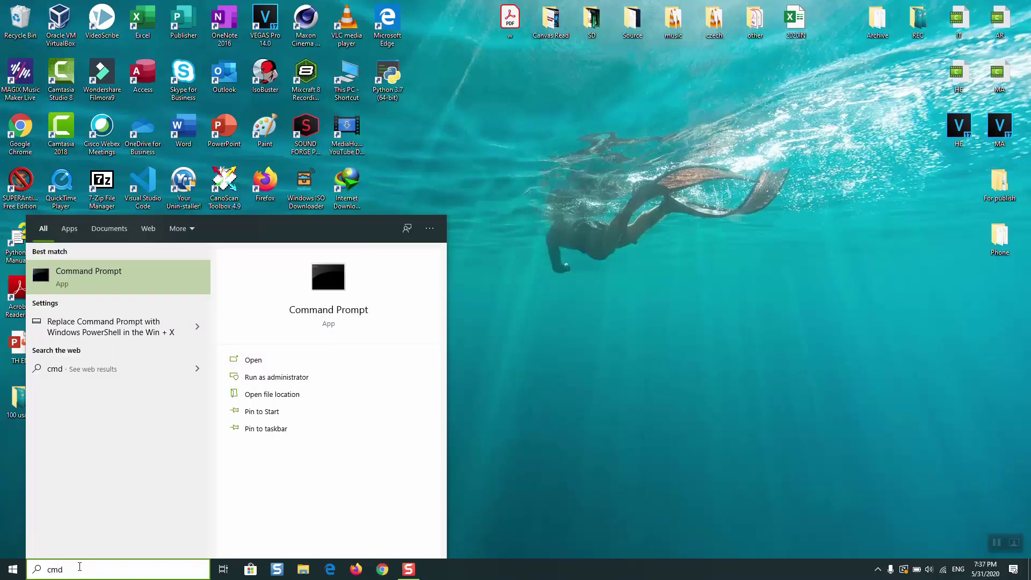
{"action": "right_click", "coordinate": [119, 282]}
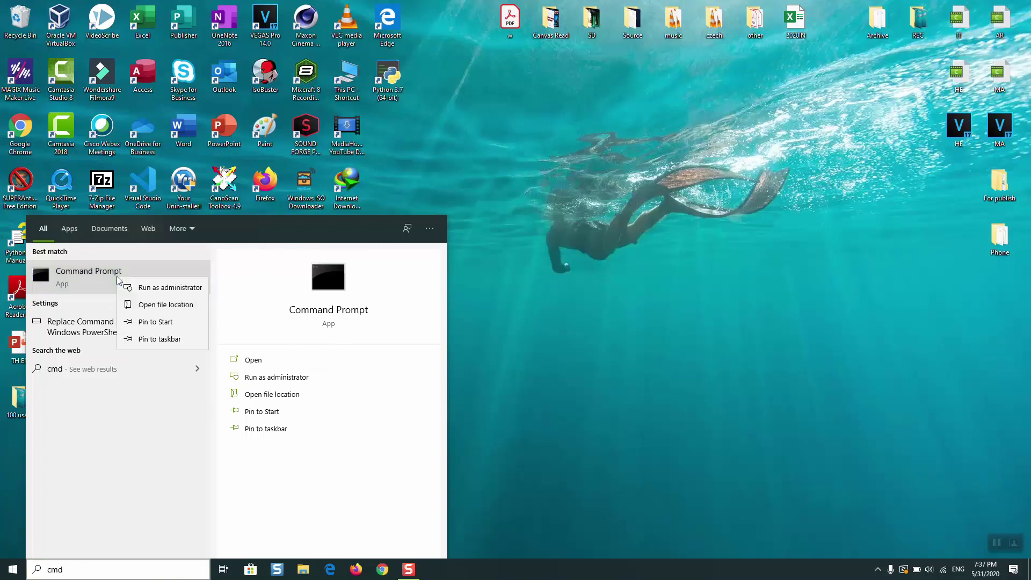
{"action": "left_click", "coordinate": [164, 290]}
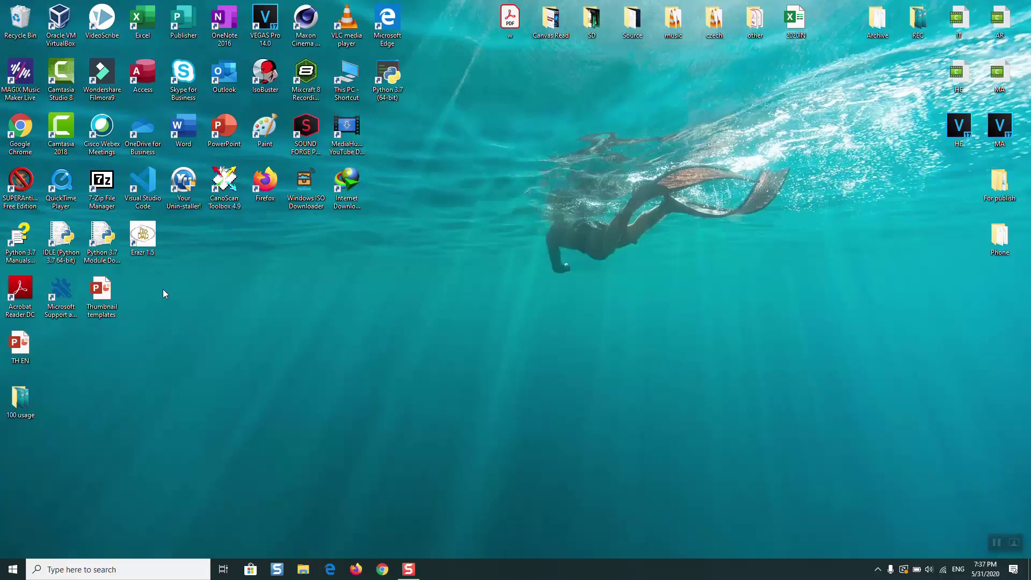
{"action": "left_click", "coordinate": [465, 353]}
{"action": "left_click_drag", "start_coordinate": [191, 24], "coordinate": [316, 73]}
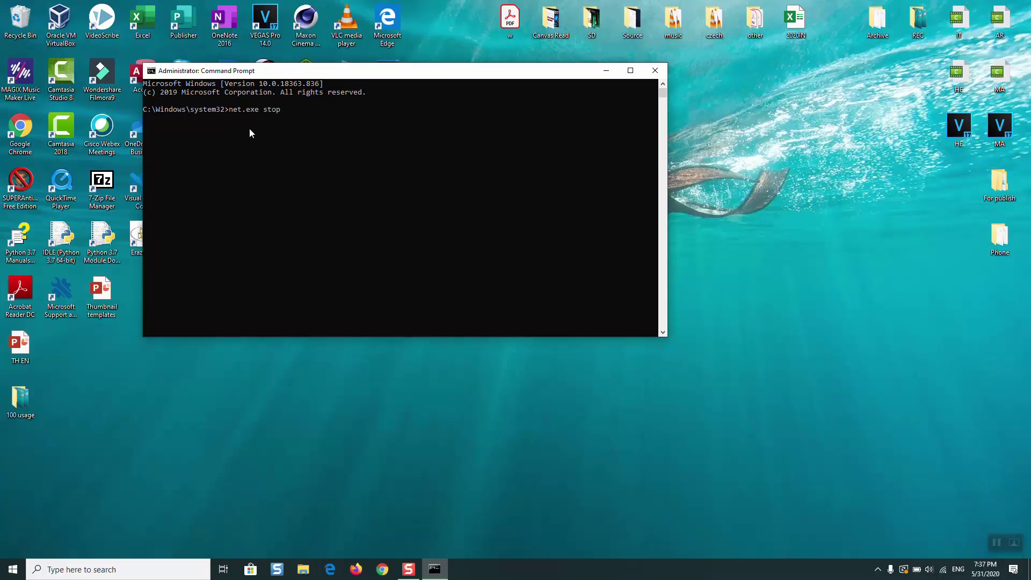
Step: Run net.exe stop superfetch and net.exe stop Sysmain to stop the Superfetch/SysMain service
{"action": "type", "text": "superfetch"}
{"action": "key", "text": "Return"}
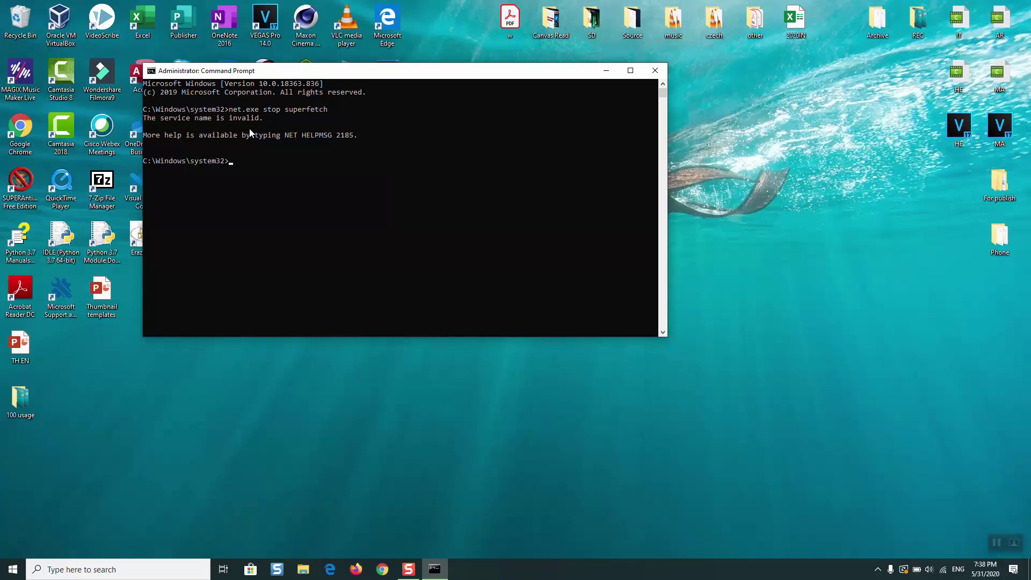
{"action": "type", "text": "net.exe stop Sysmain"}
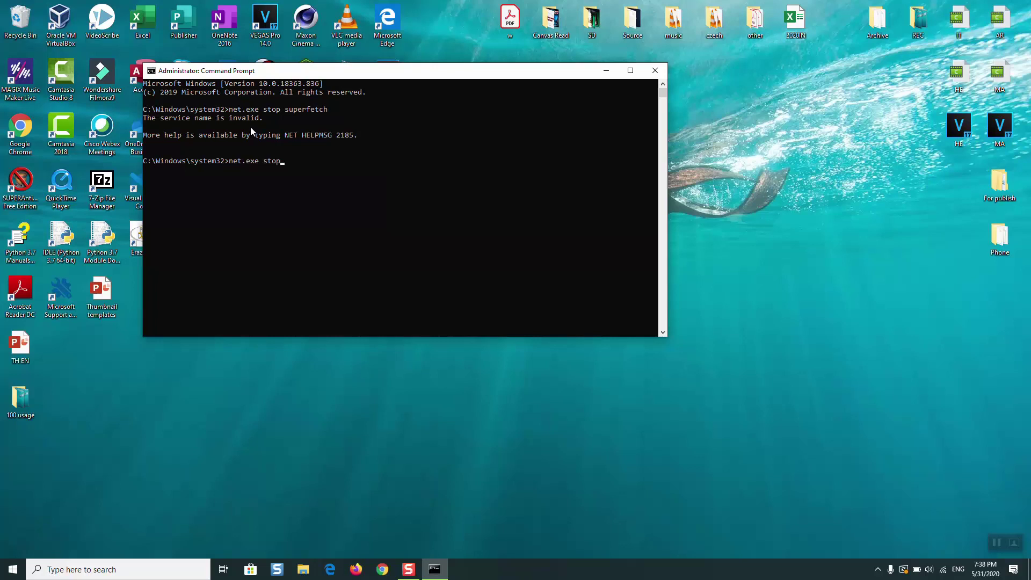
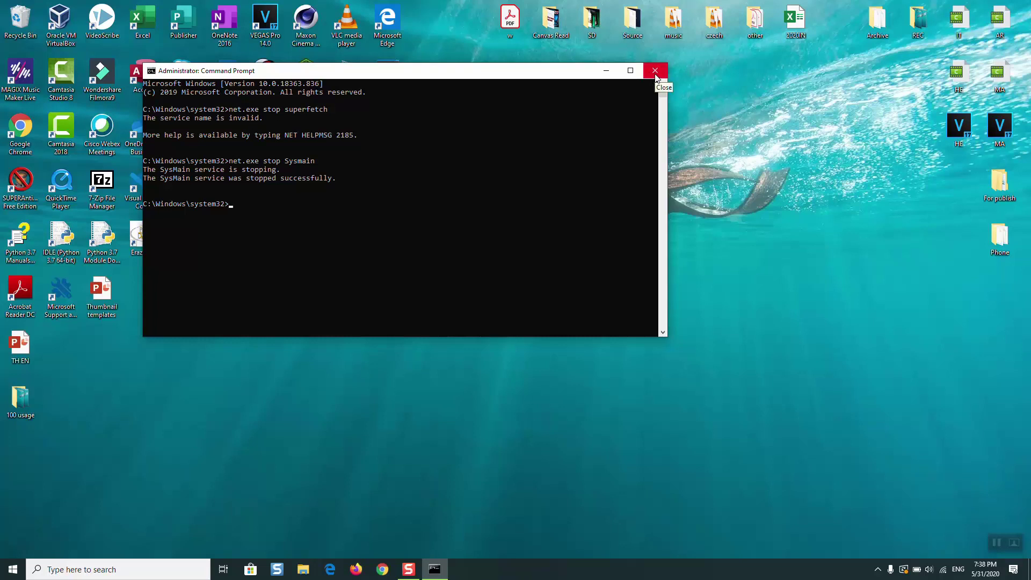
Step: View the computer's shutdown and restart options and dismiss them without choosing one
{"action": "left_click", "coordinate": [13, 569]}
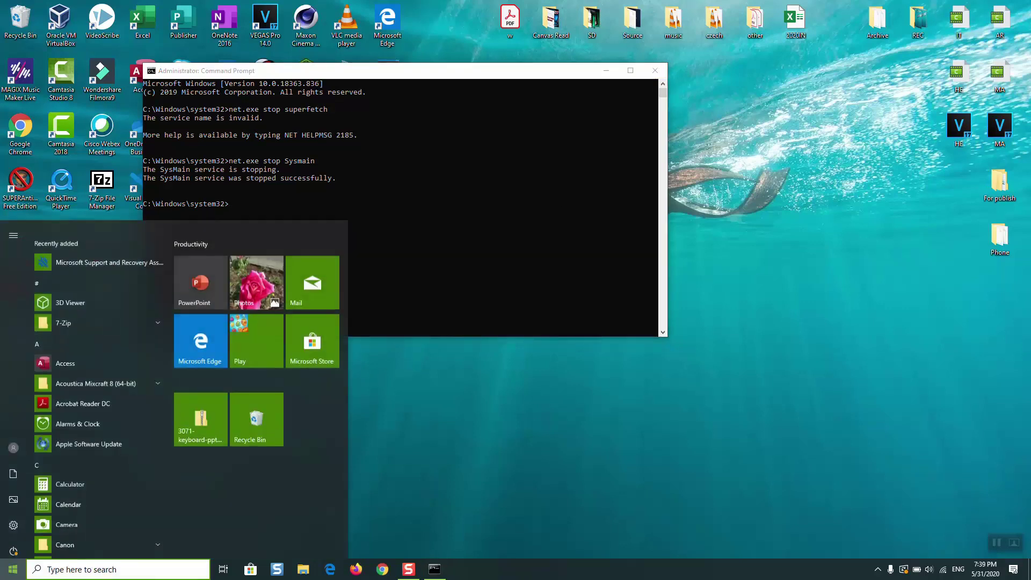
{"action": "left_click", "coordinate": [13, 546]}
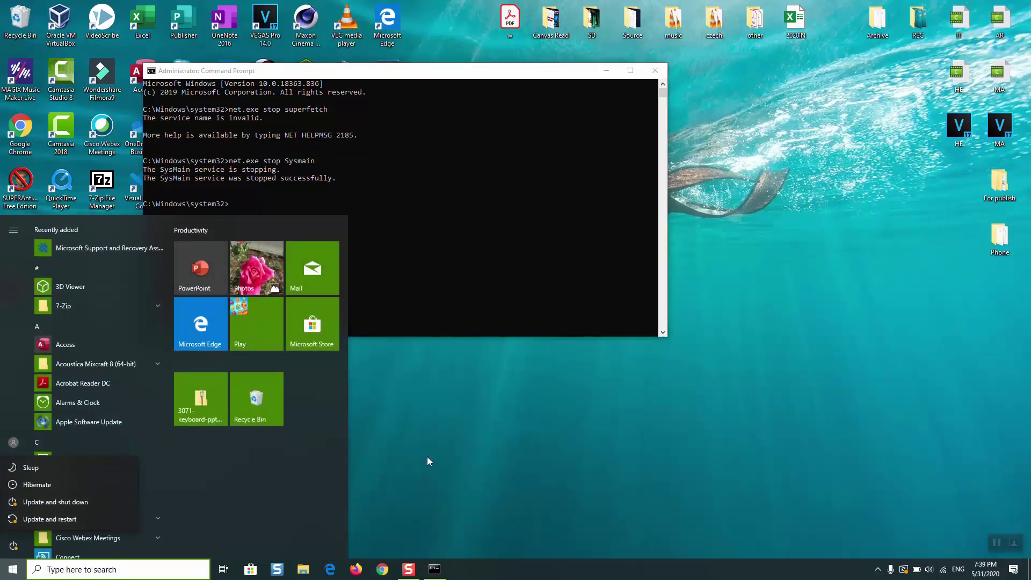
{"action": "key", "text": "Escape"}
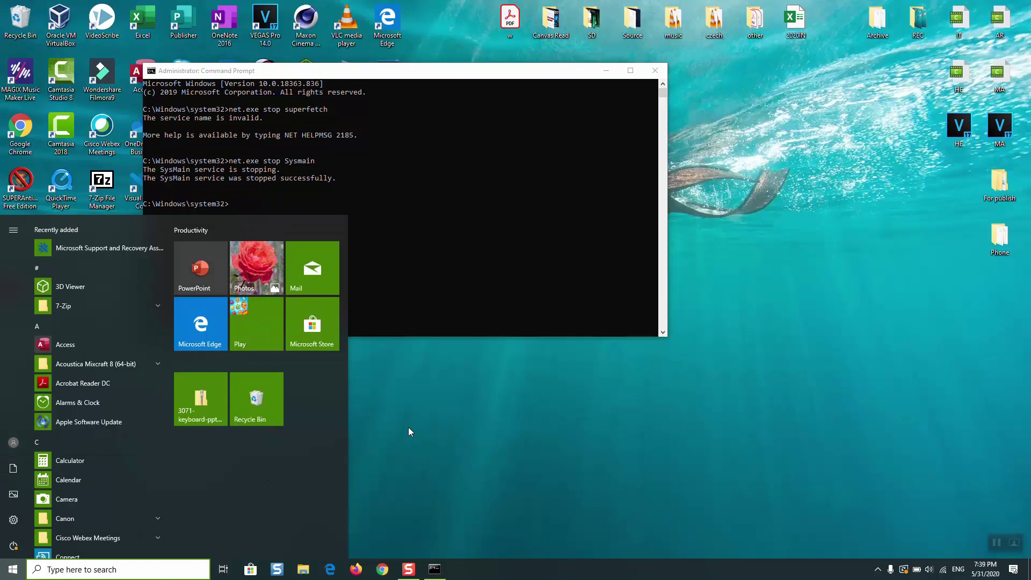
{"action": "key", "text": "Escape"}
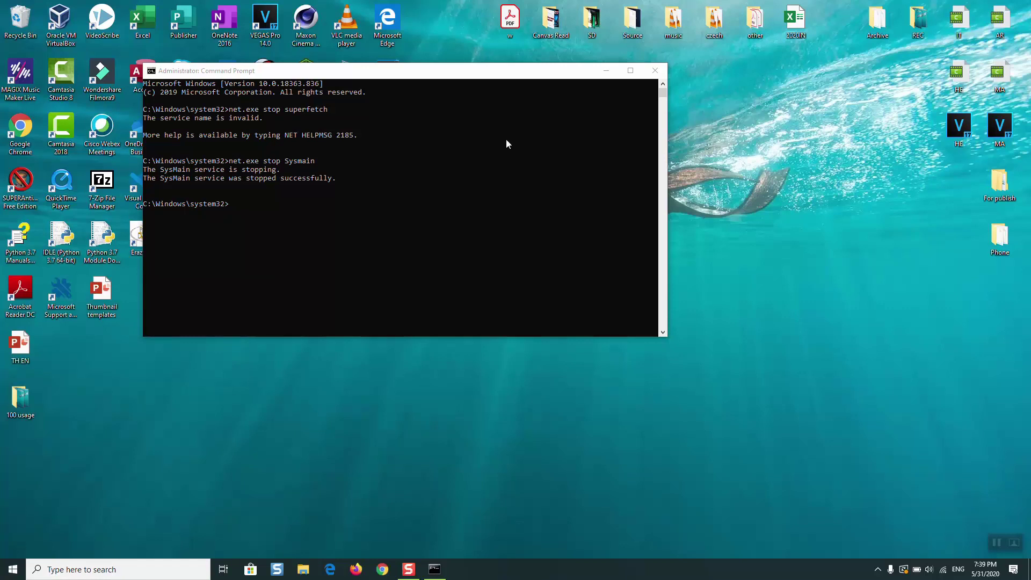
Step: Close the Command Prompt window and open the Windows Update active hours start and end times for editing in Windows Settings
{"action": "left_click", "coordinate": [655, 71]}
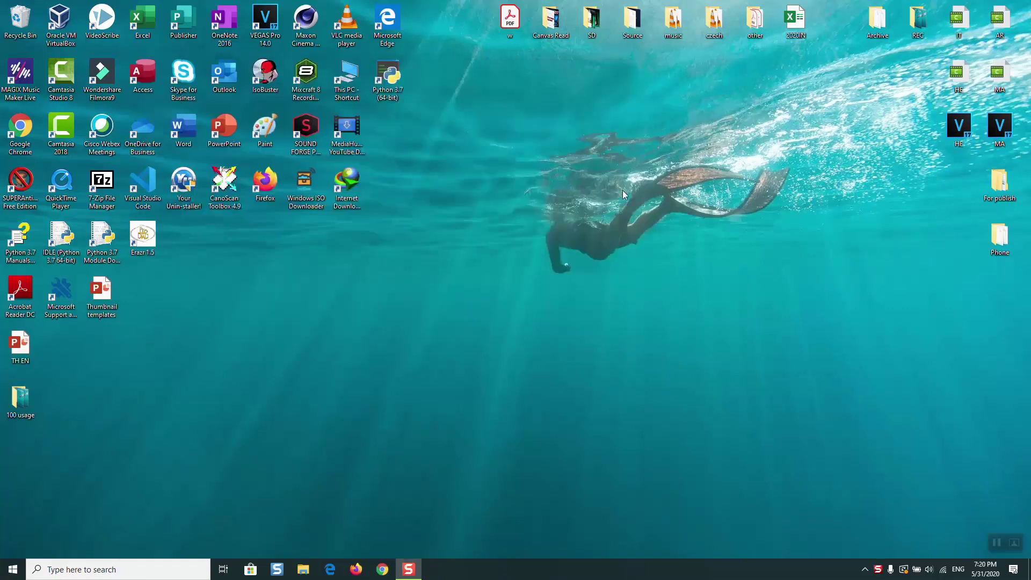
{"action": "left_click", "coordinate": [13, 569]}
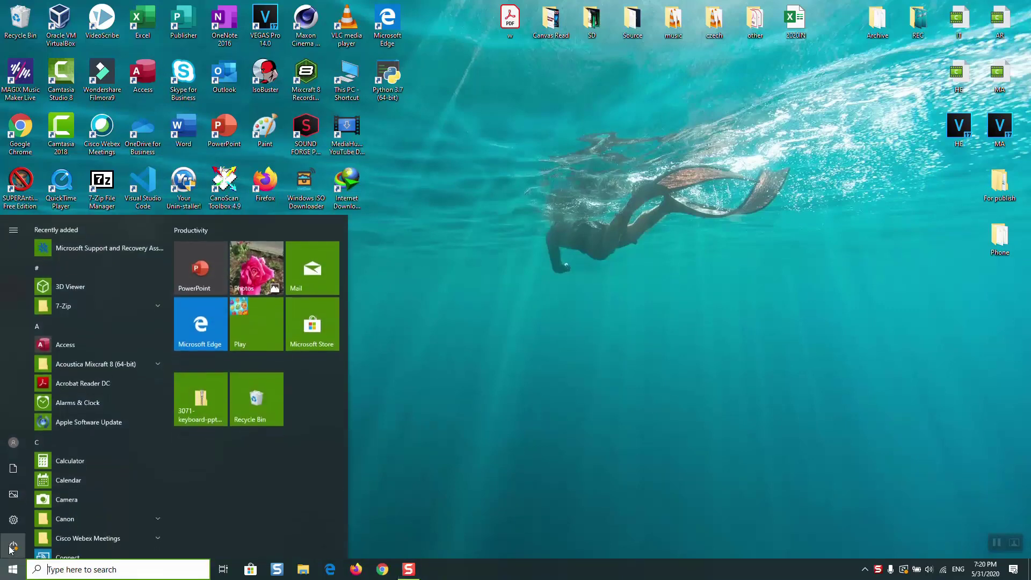
{"action": "left_click", "coordinate": [33, 519]}
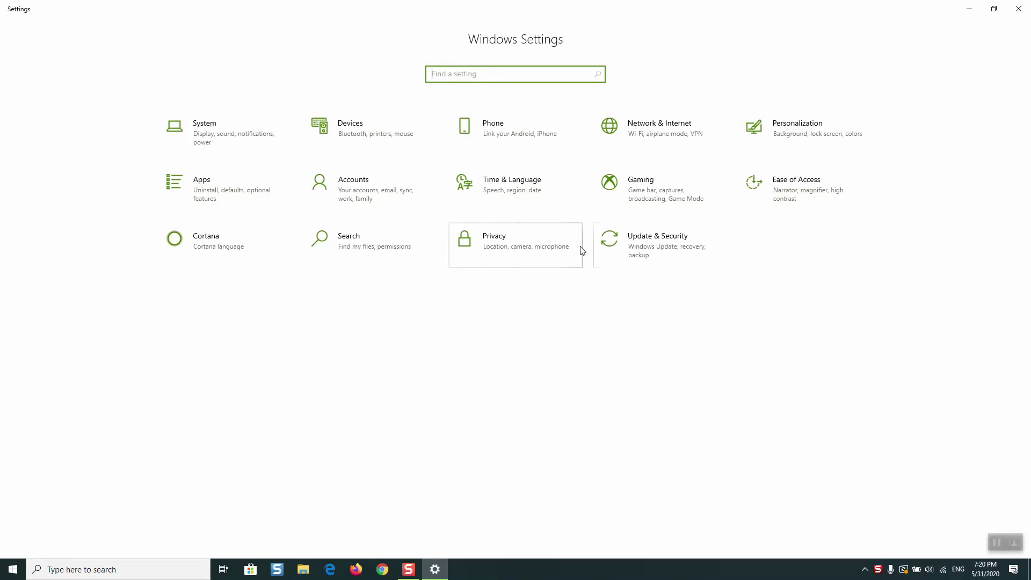
{"action": "left_click", "coordinate": [668, 246]}
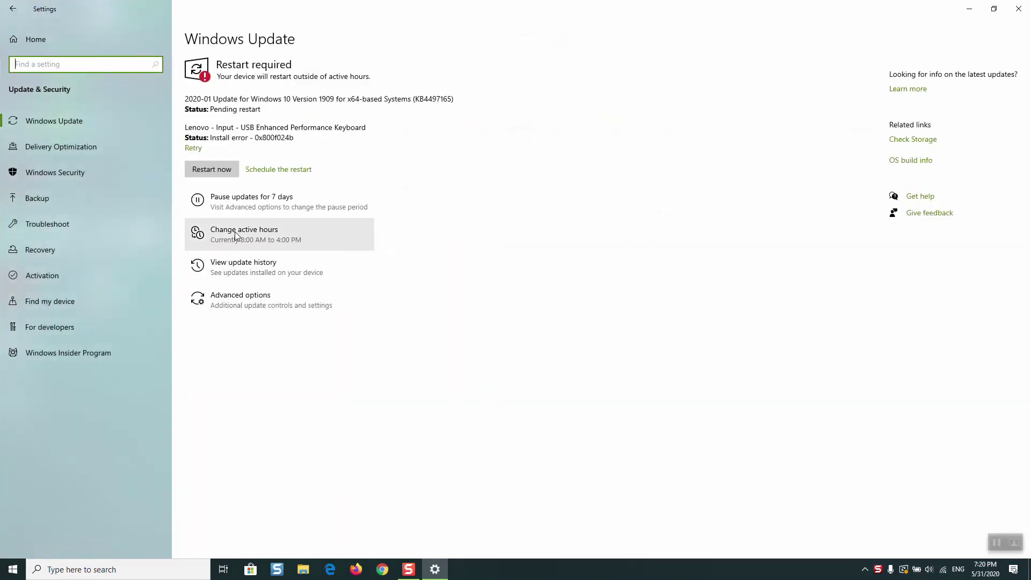
{"action": "left_click", "coordinate": [235, 235]}
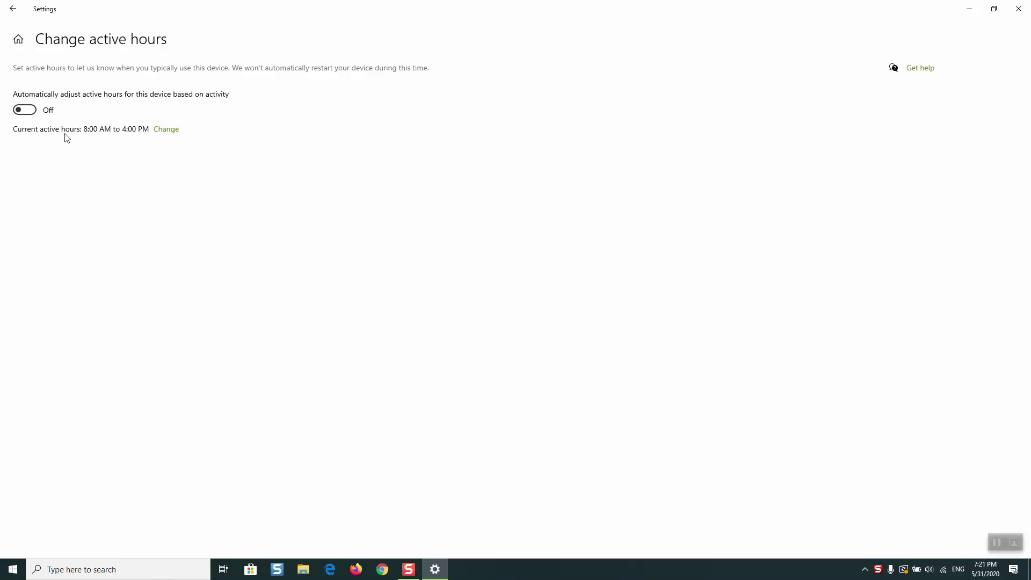
{"action": "left_click", "coordinate": [172, 135]}
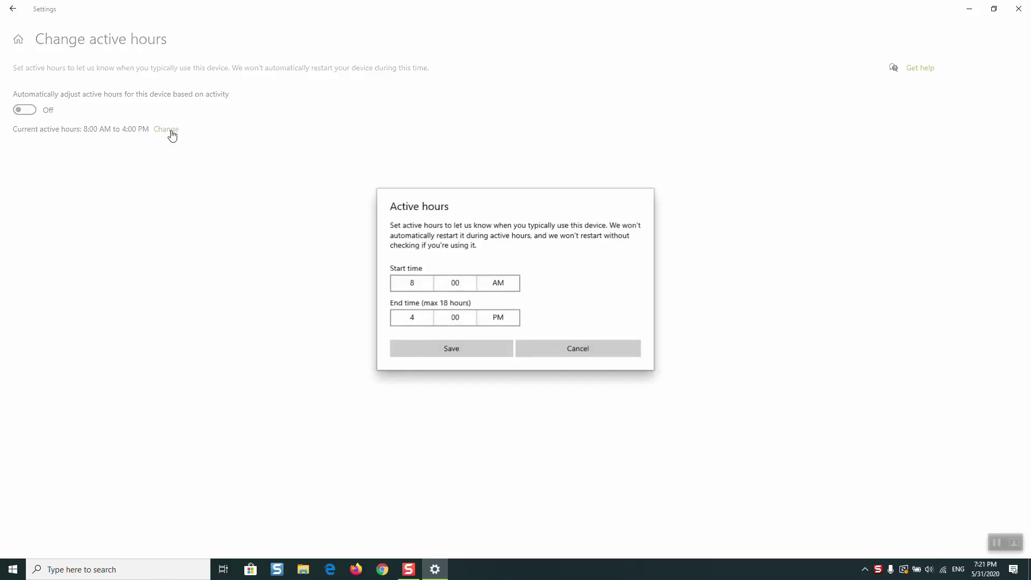